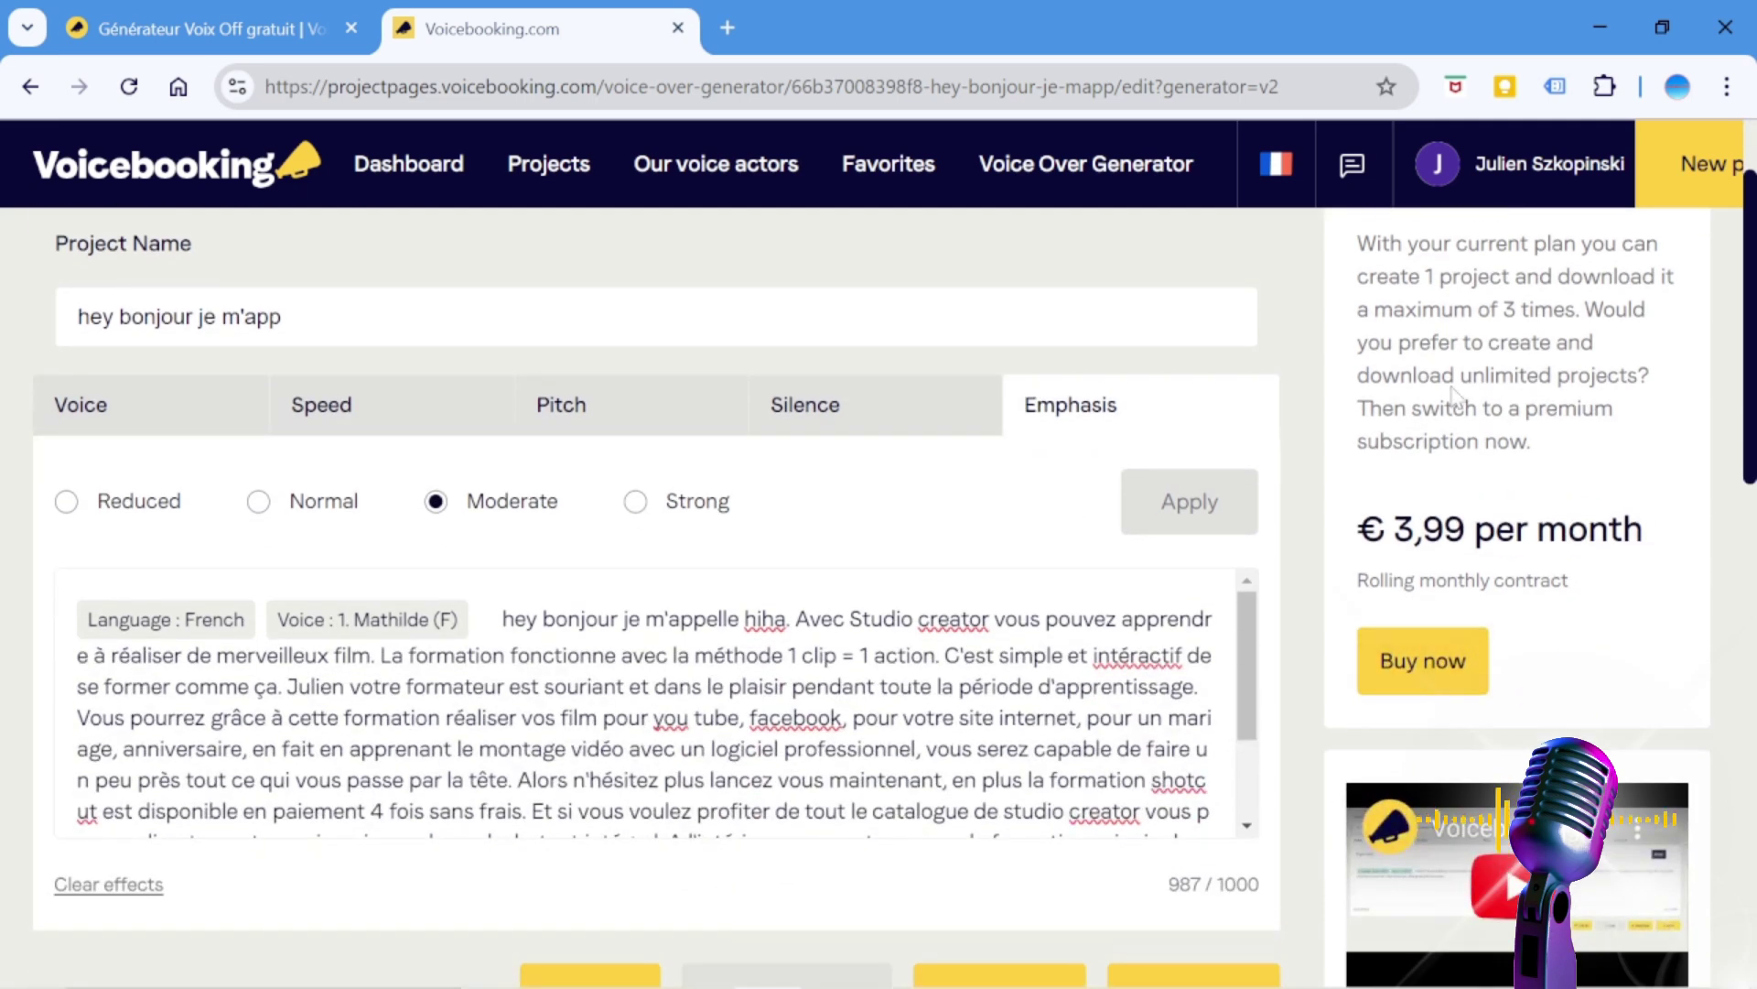
Review the download allowance and the premium subscription offer shown with the voice-over project.
scroll(1434, 494, up, 2)
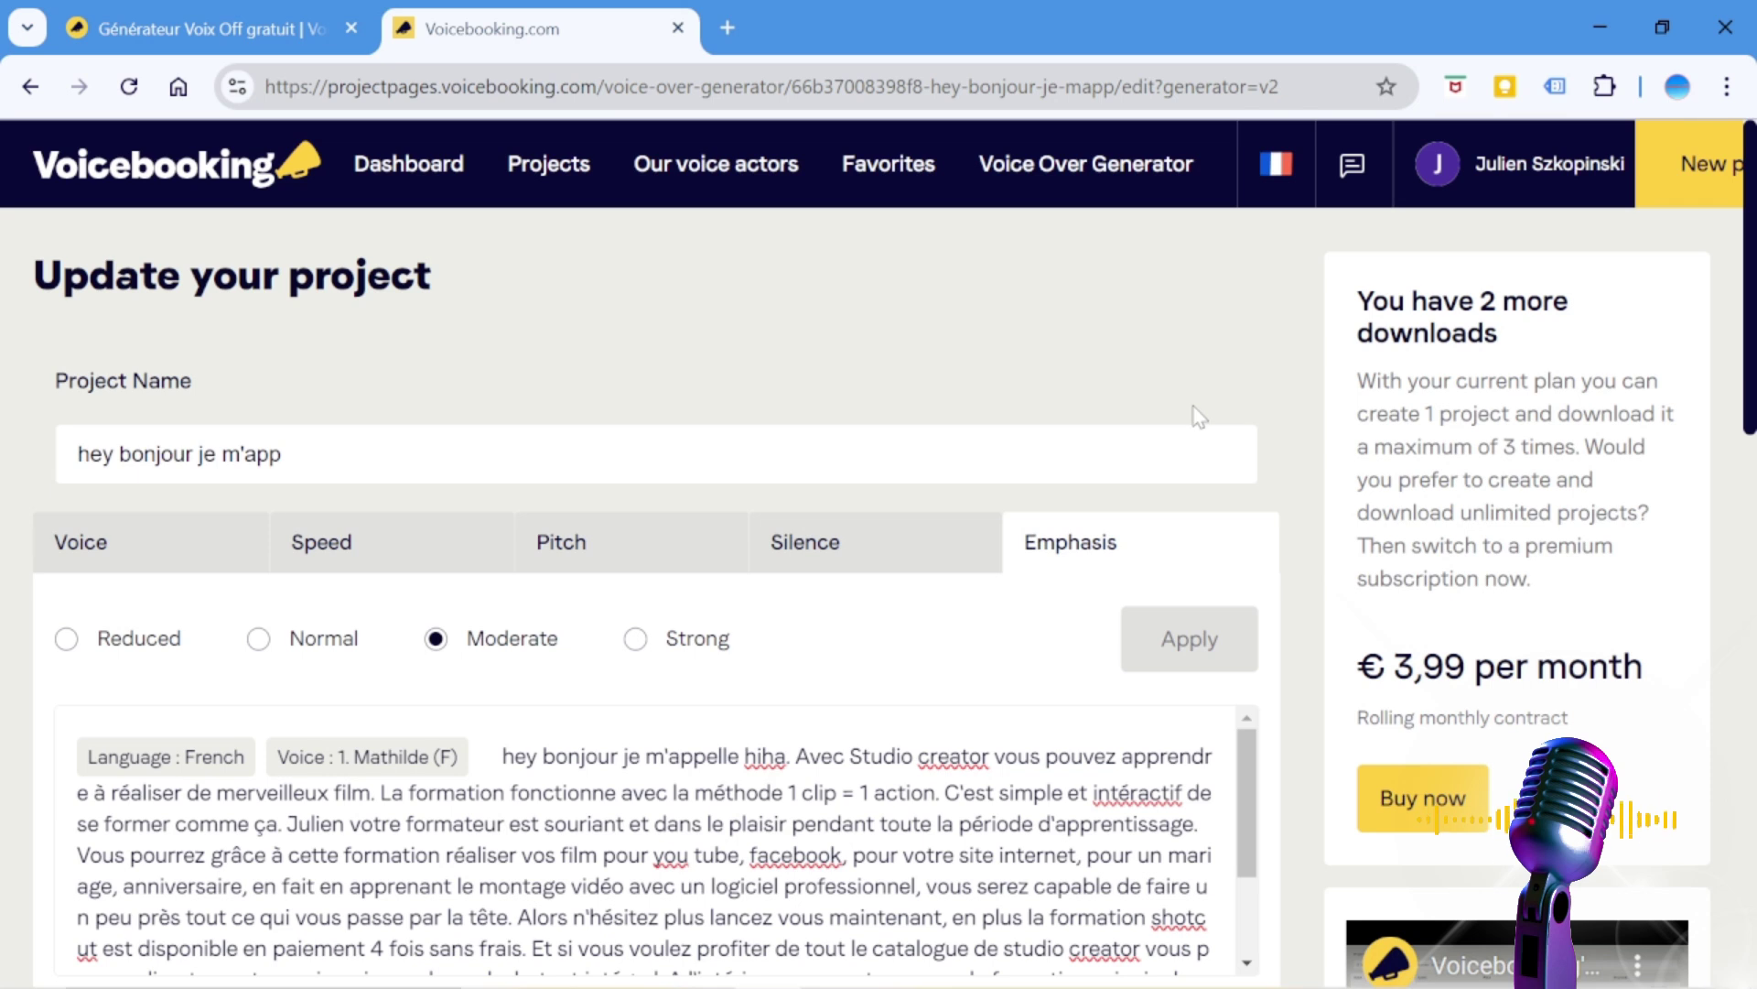
scroll(1199, 416, down, 1)
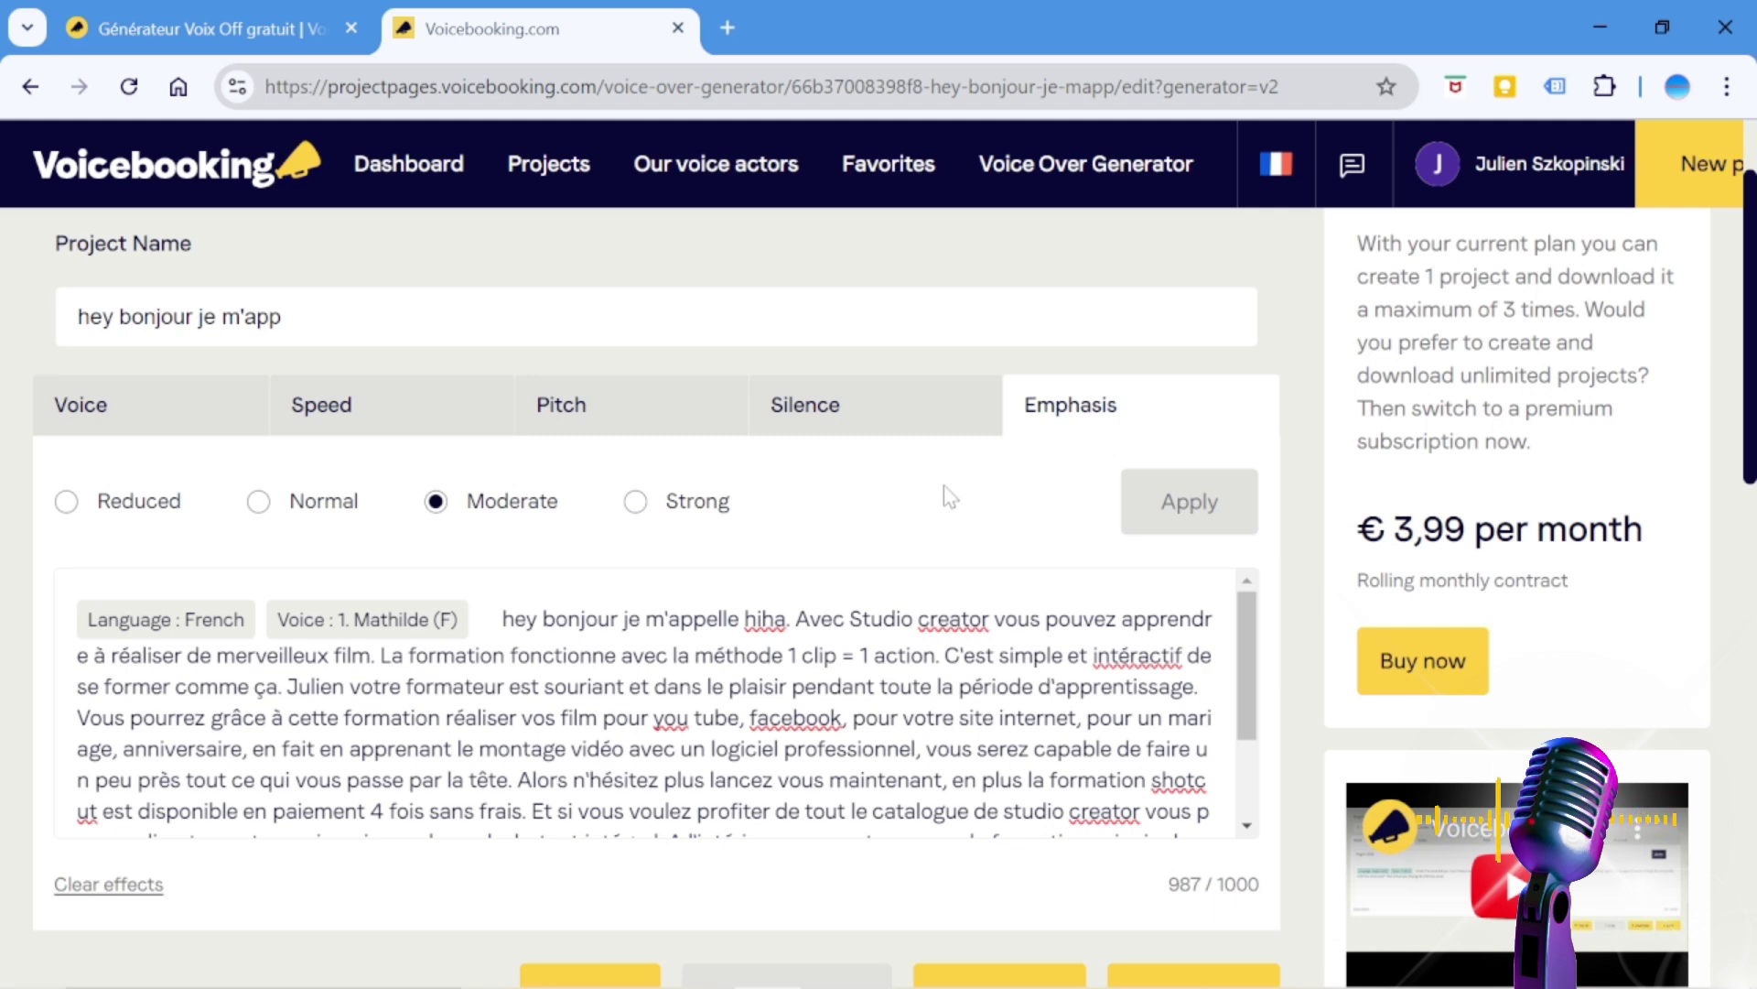
scroll(941, 495, down, 1)
scroll(882, 443, up, 1)
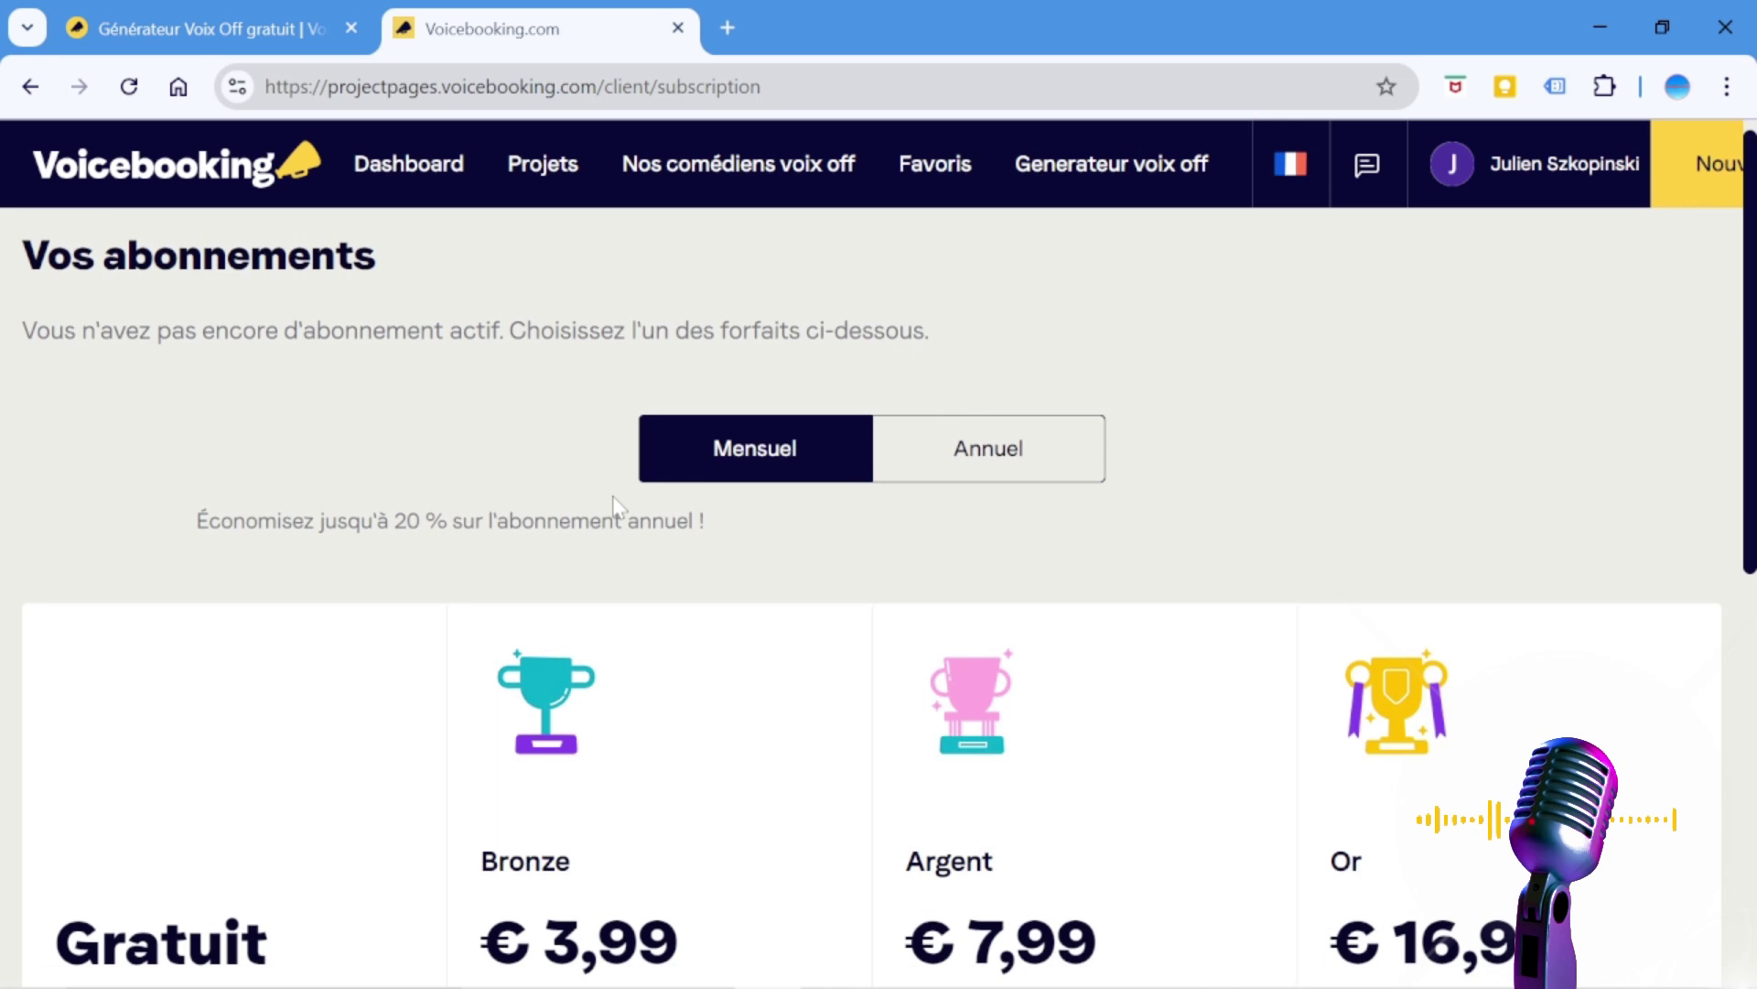
Compare the character limits, features, downloads and project limits of the monthly Gratuit, Bronze, Argent and Or plans.
scroll(619, 507, down, 3)
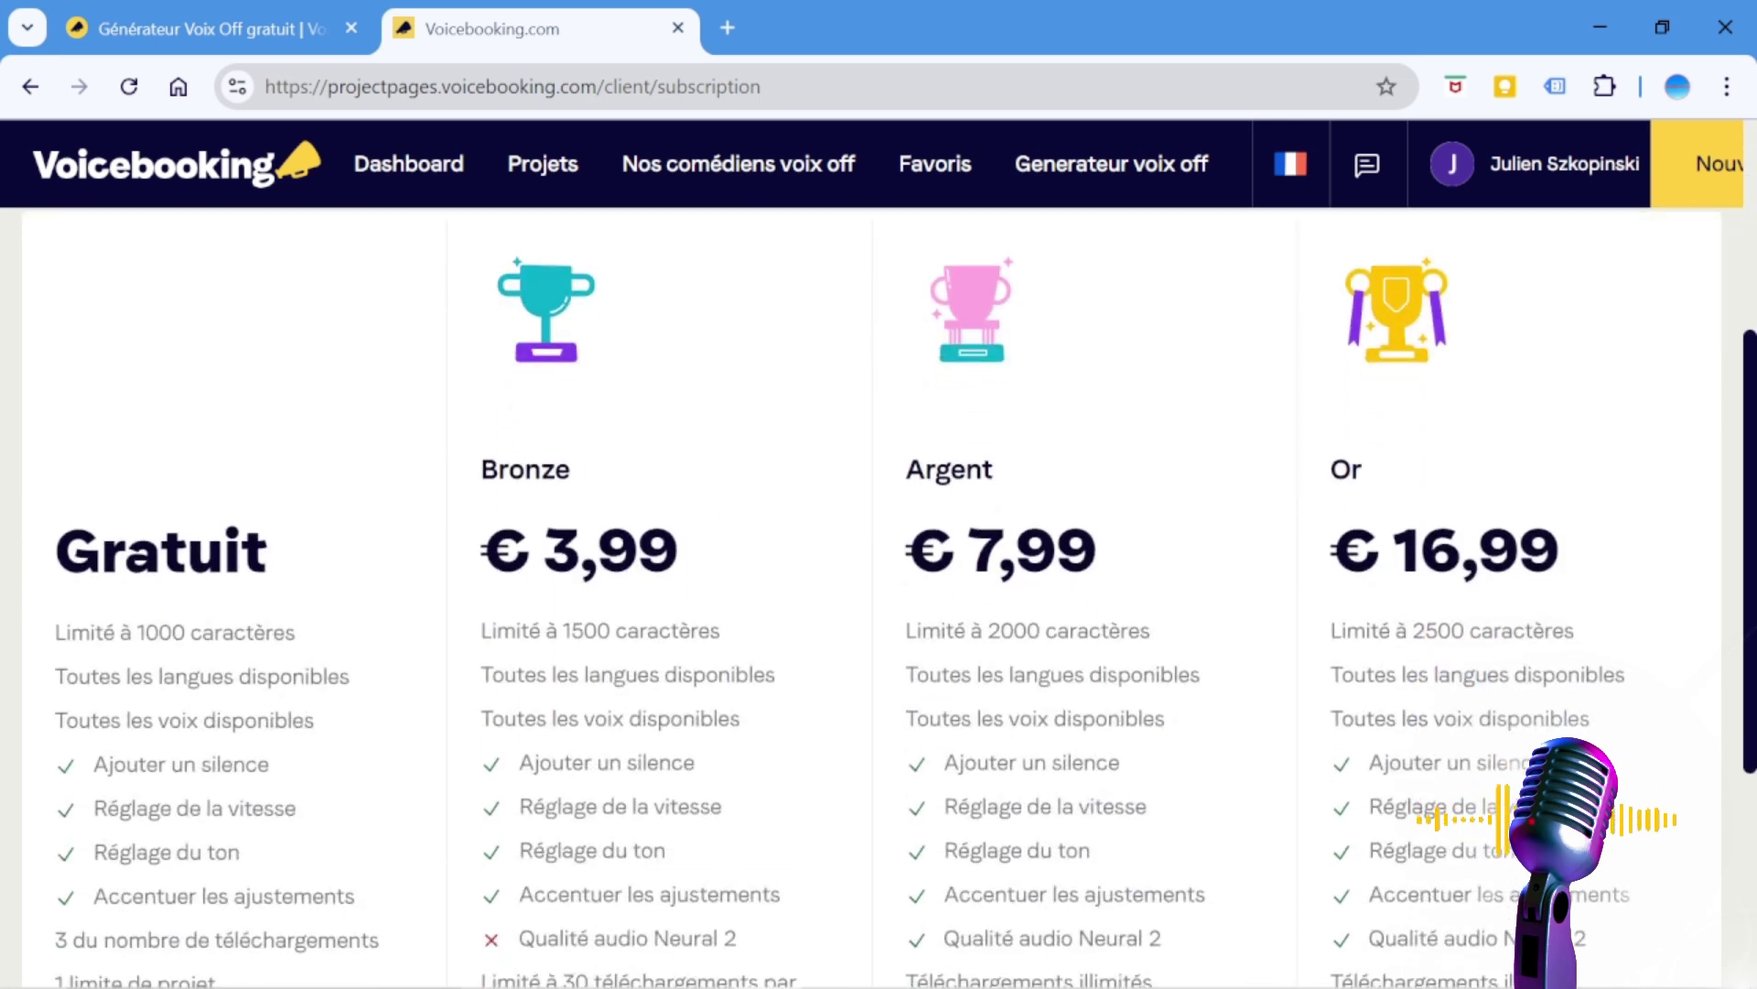
scroll(259, 404, down, 2)
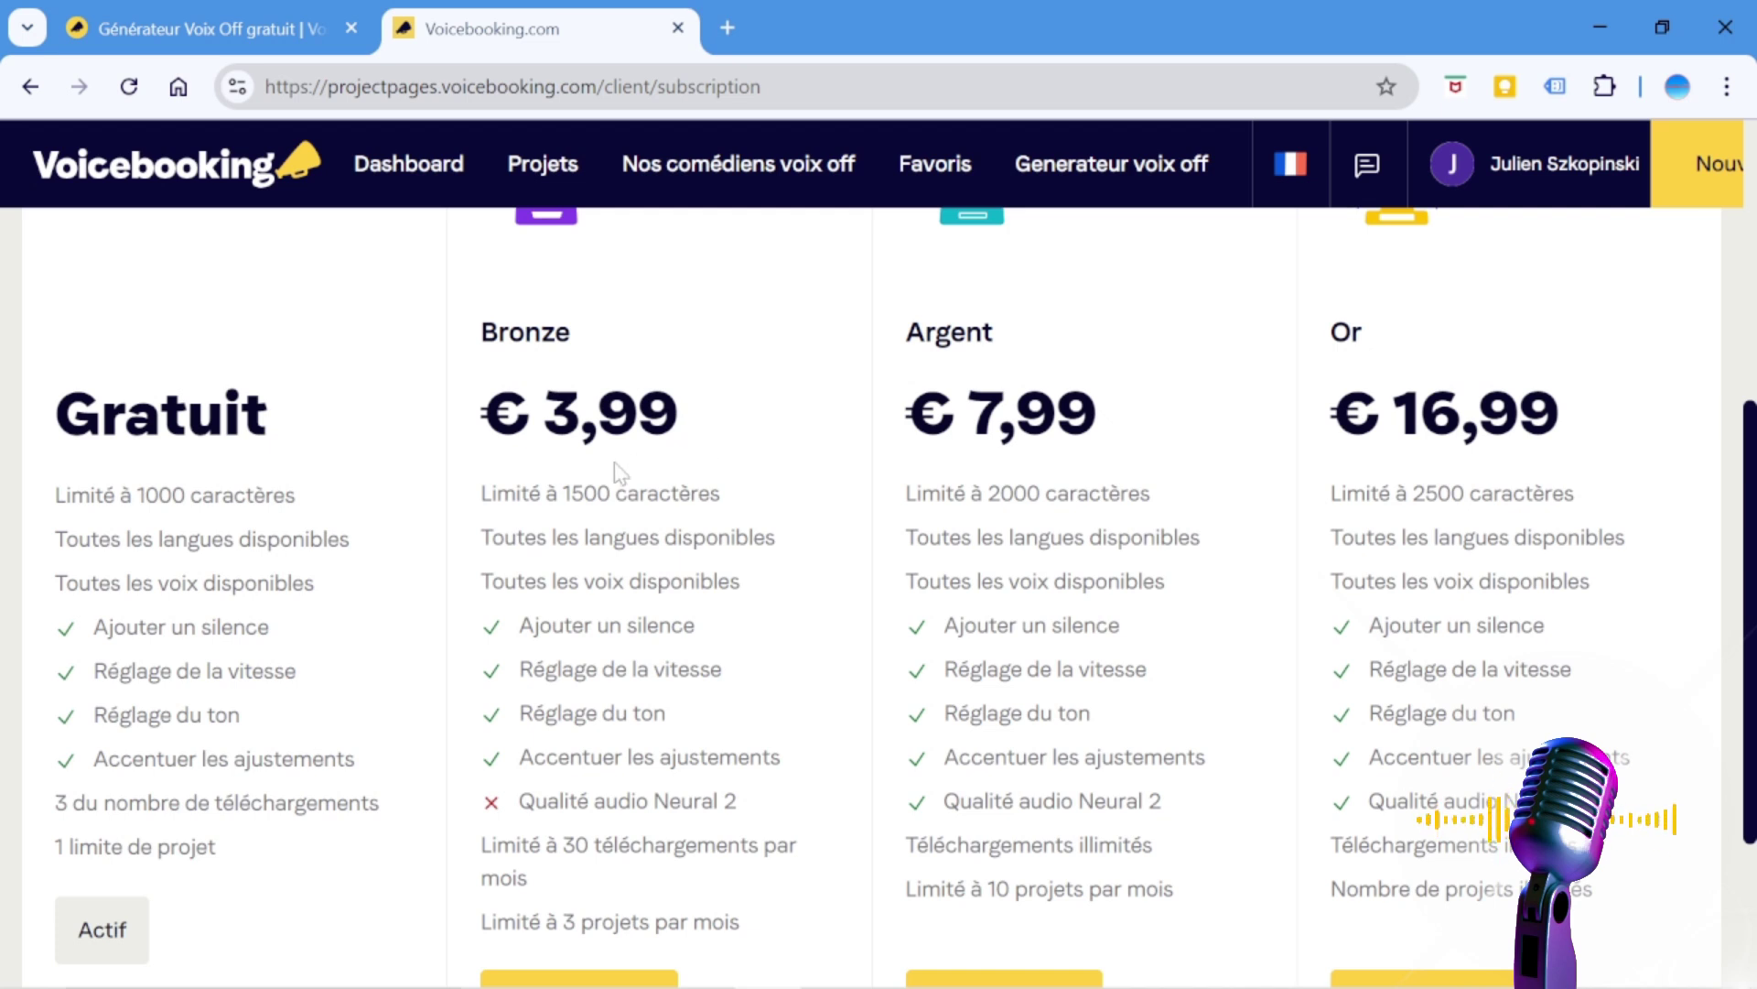
scroll(616, 470, down, 2)
scroll(457, 604, up, 3)
scroll(481, 462, up, 3)
scroll(550, 566, down, 3)
scroll(490, 886, down, 3)
scroll(501, 625, up, 1)
scroll(528, 809, down, 1)
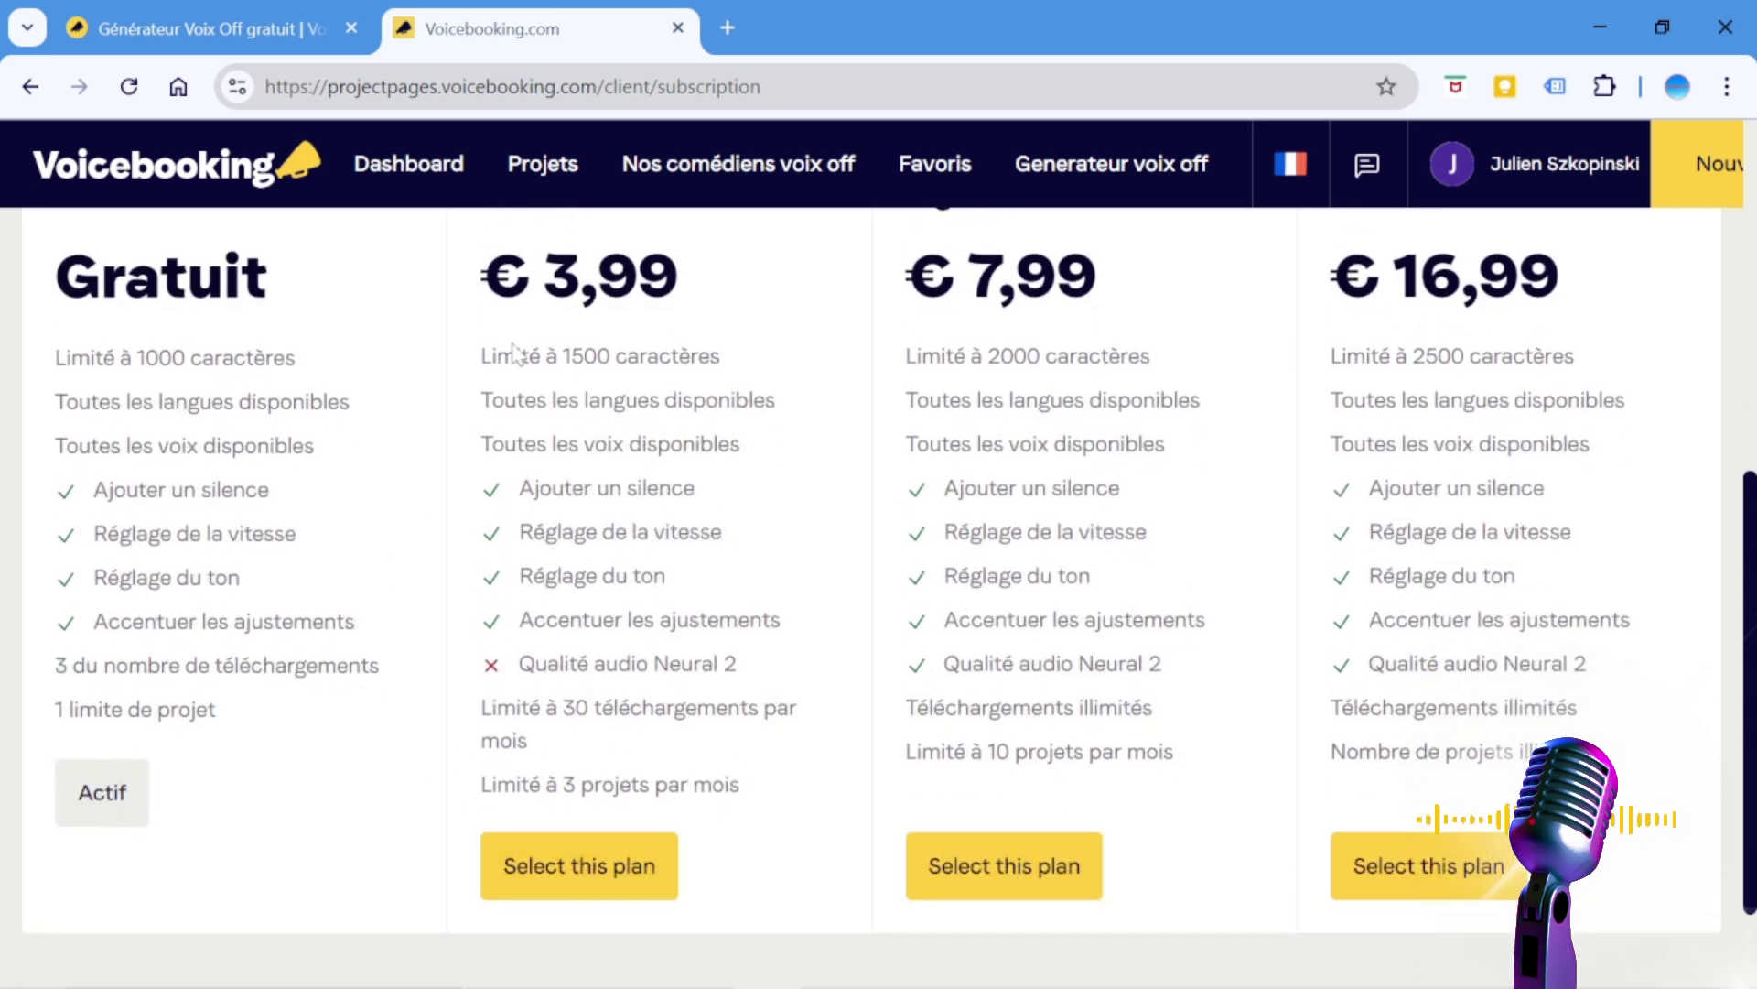
scroll(520, 354, up, 1)
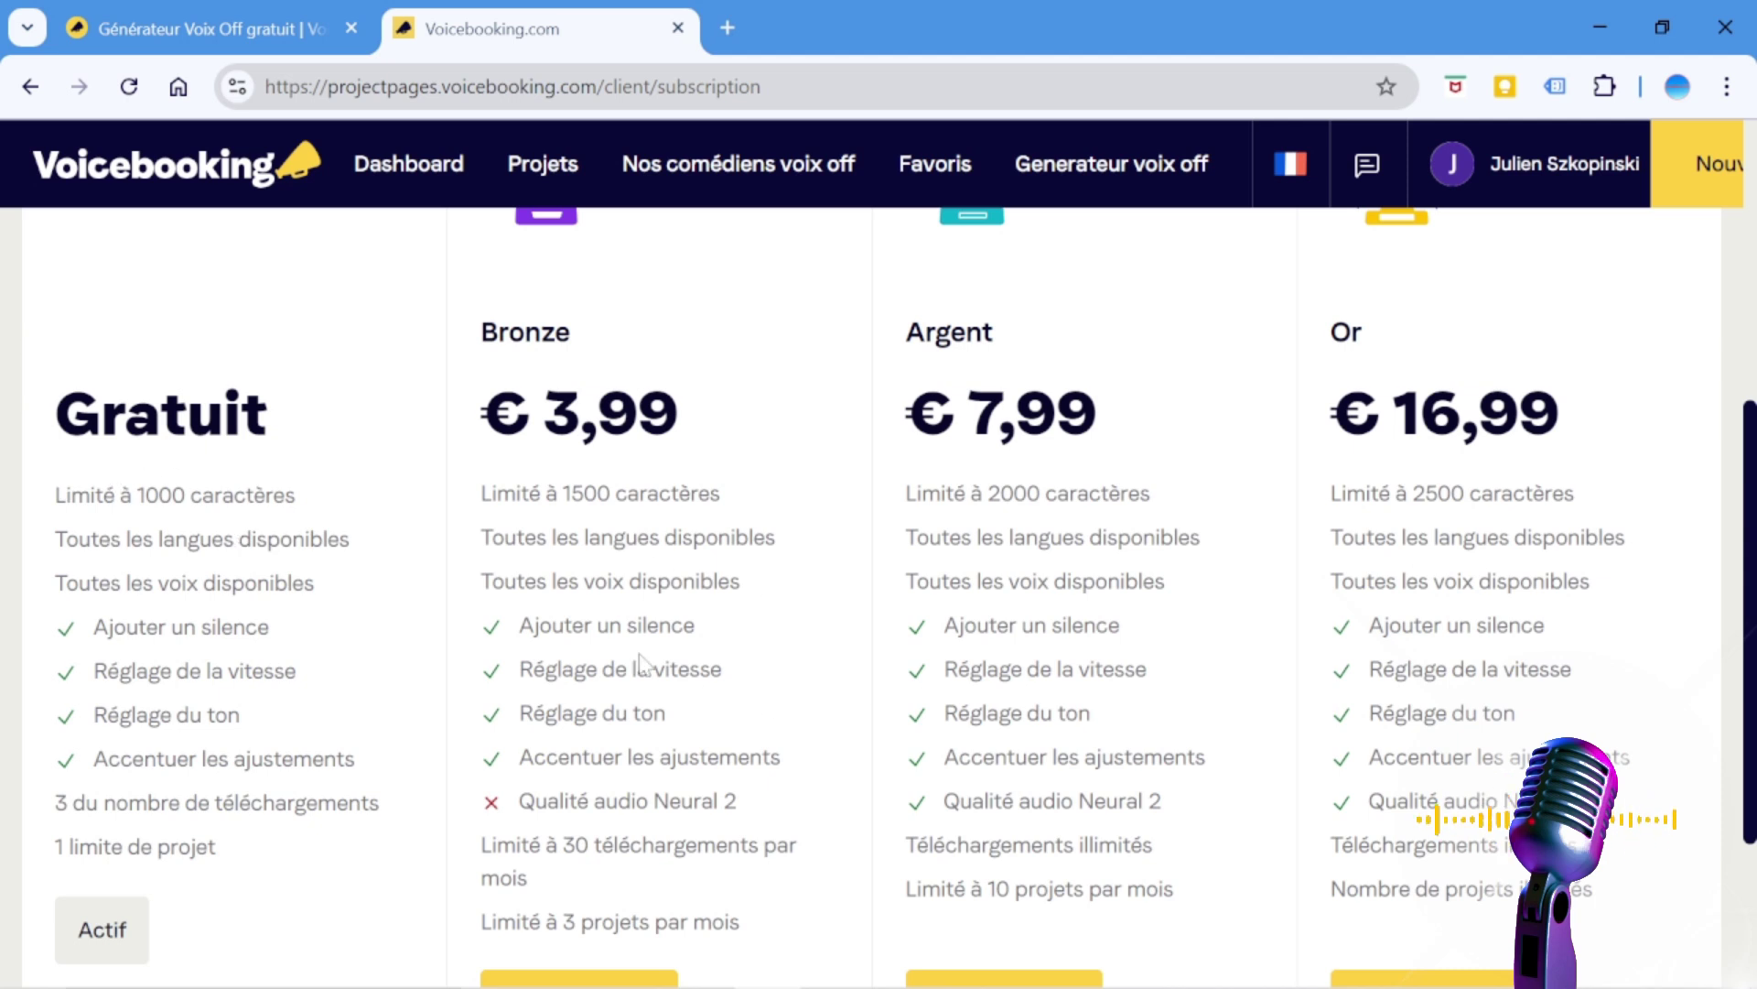
scroll(646, 664, down, 2)
scroll(599, 600, up, 2)
scroll(870, 595, down, 2)
scroll(879, 595, up, 2)
scroll(879, 595, down, 2)
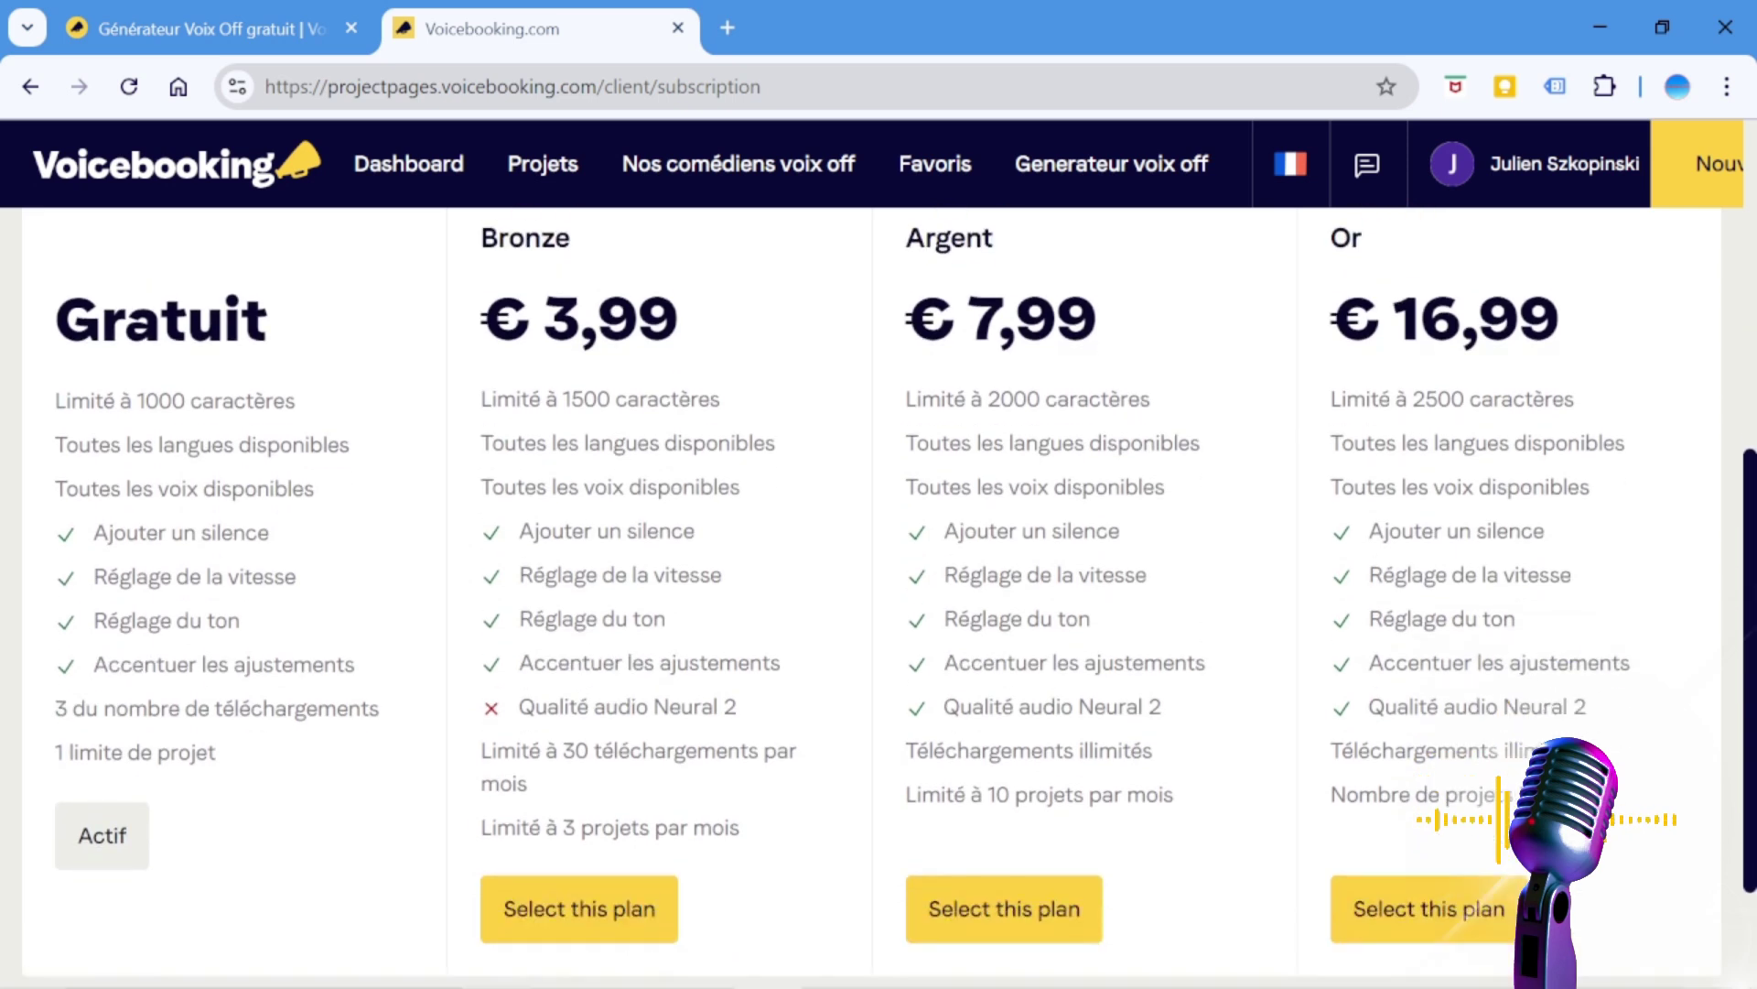
scroll(879, 595, up, 2)
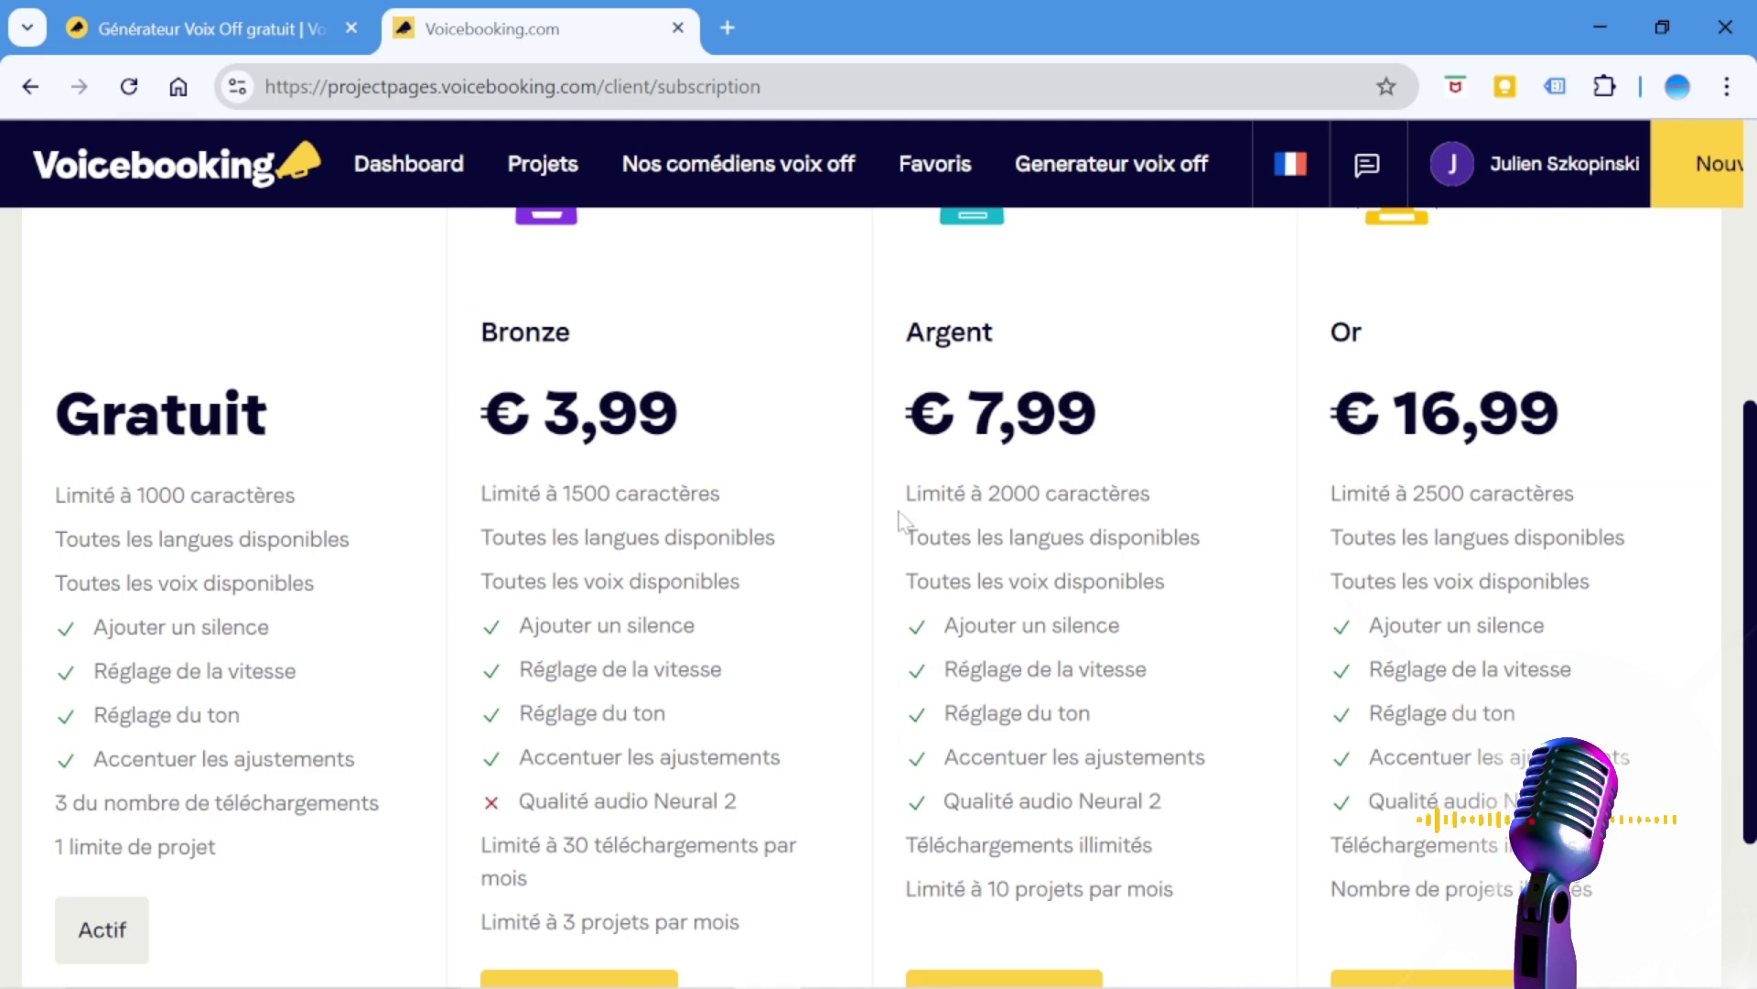
scroll(1126, 479, down, 1)
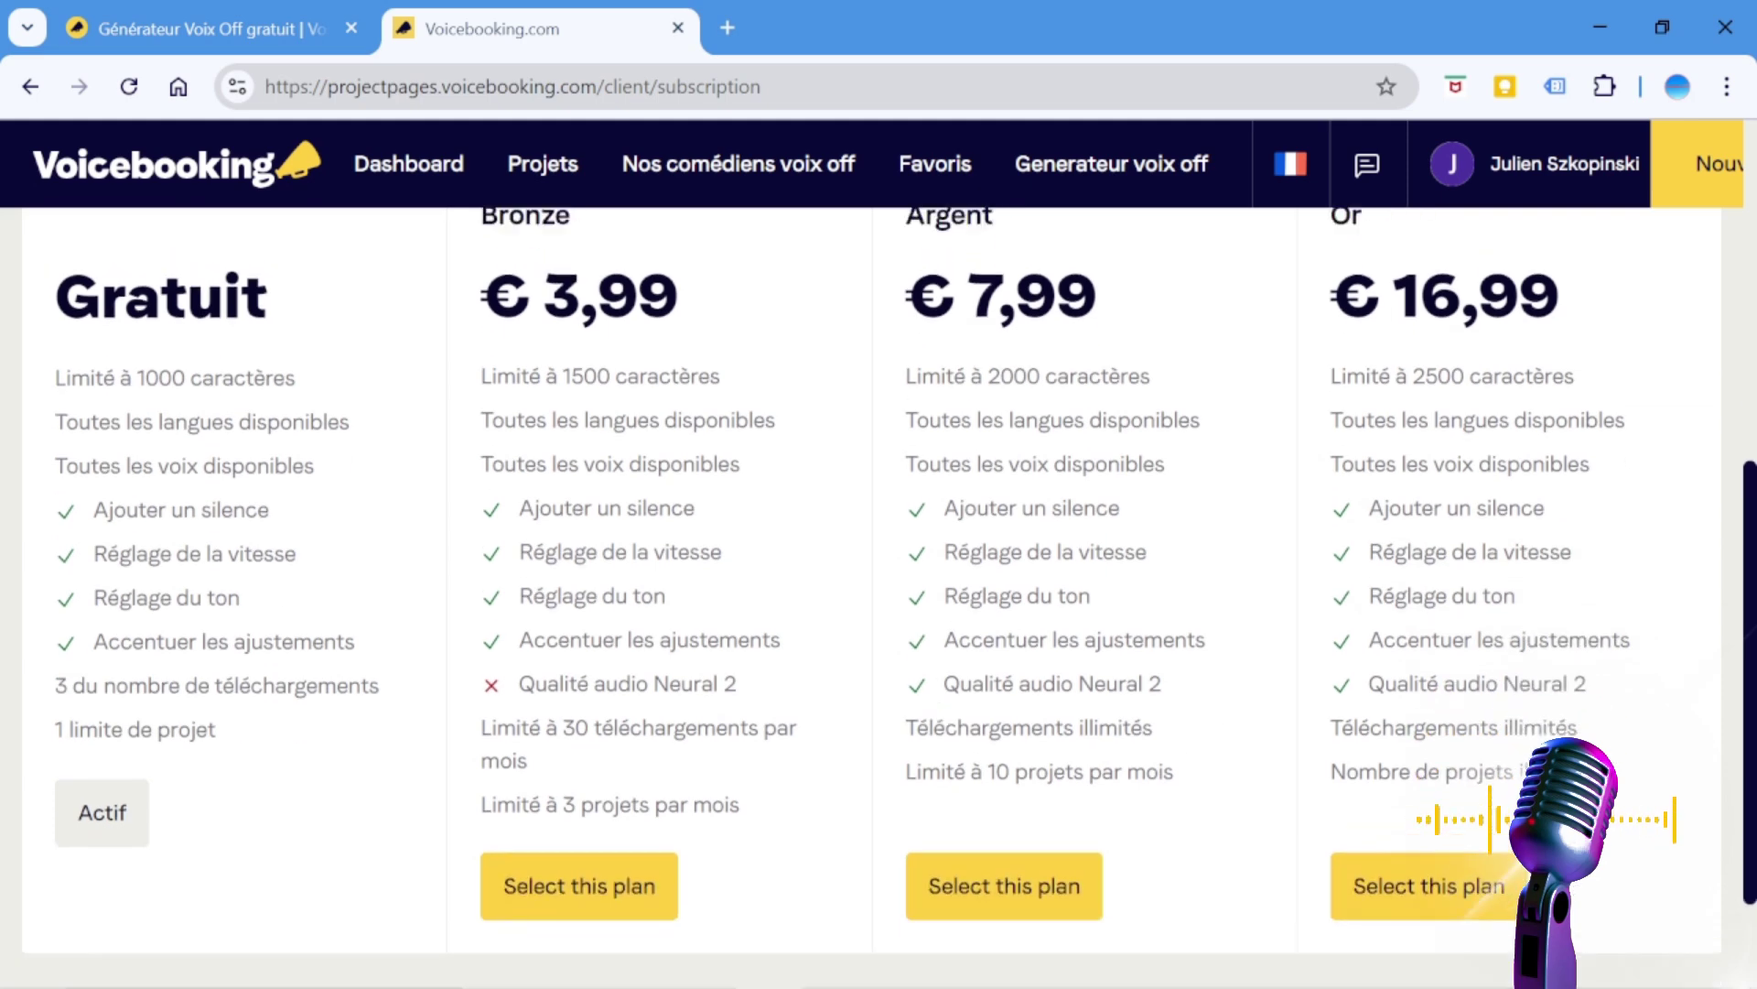
scroll(1546, 311, up, 2)
scroll(827, 620, down, 2)
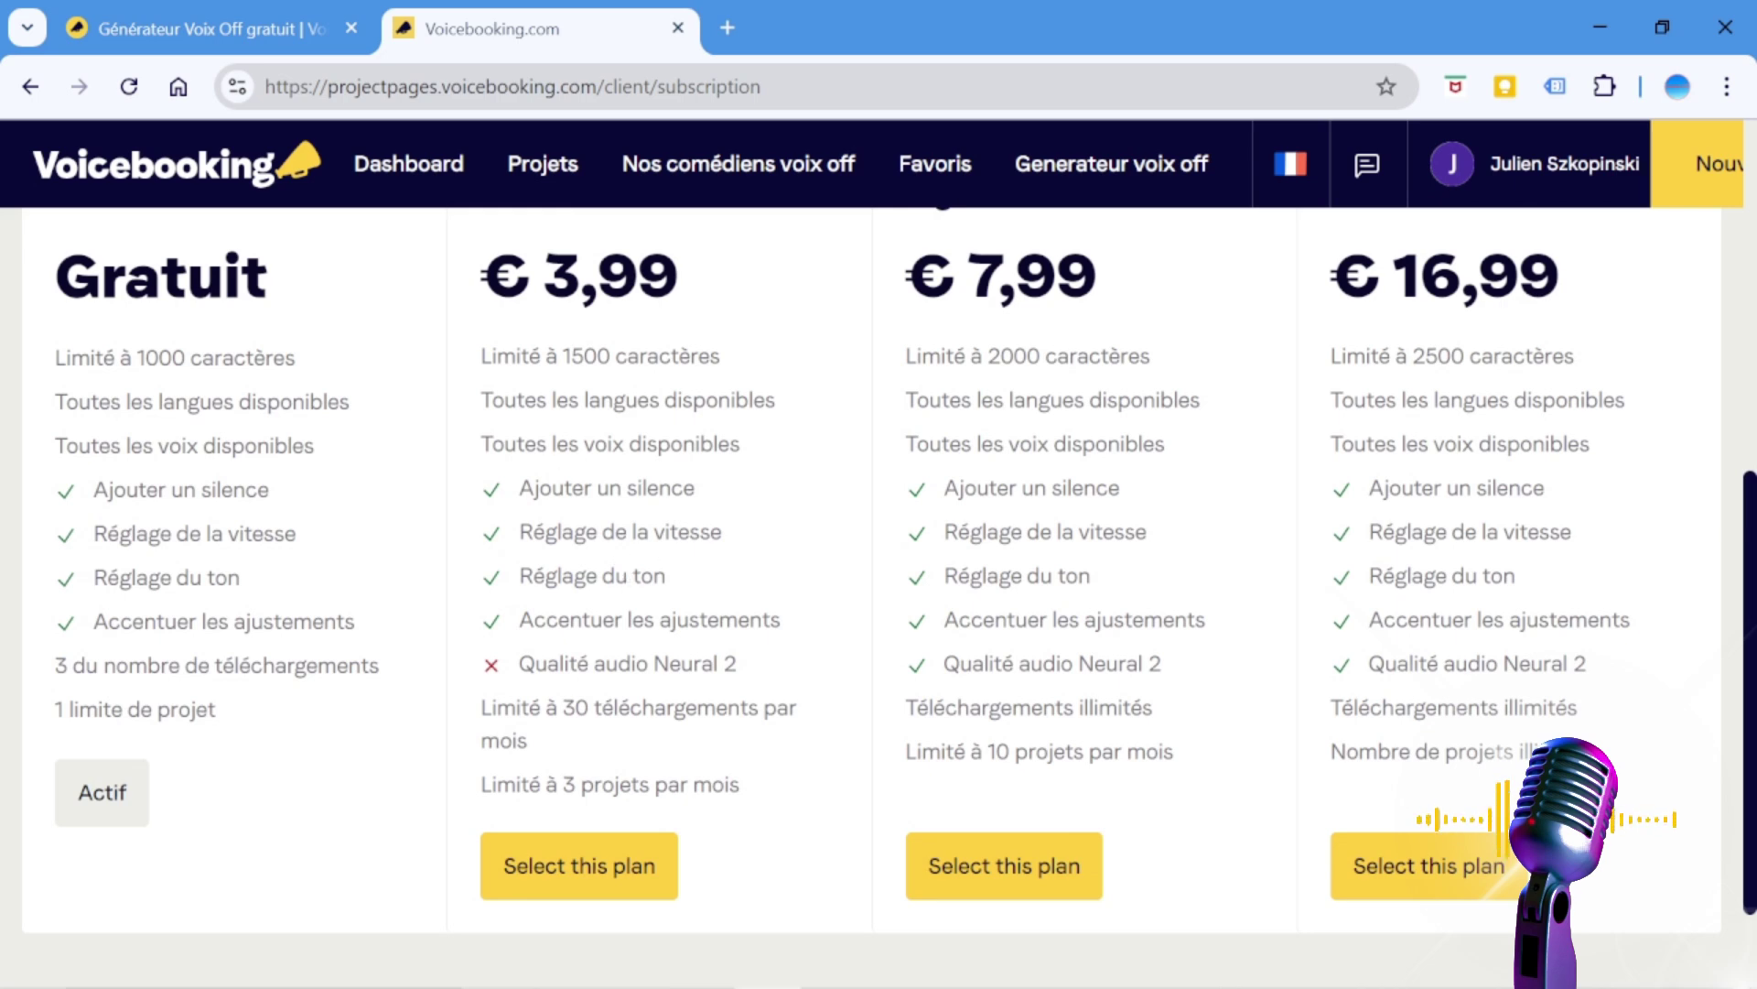
scroll(812, 412, up, 1)
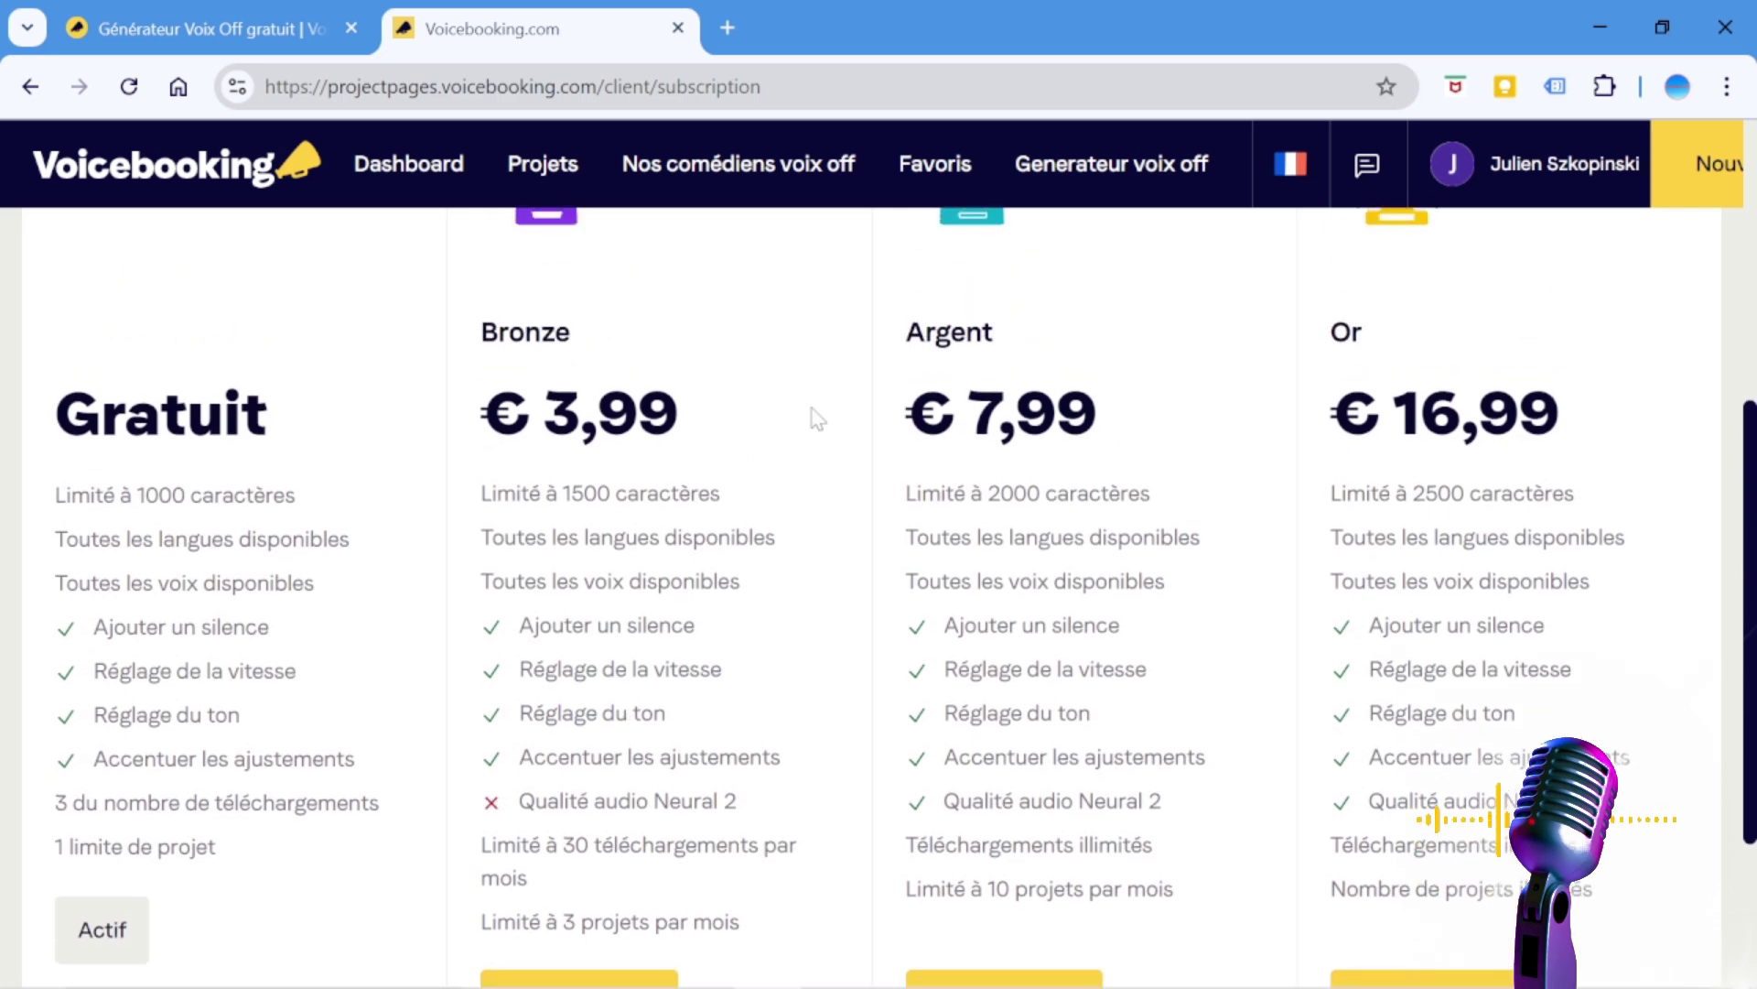
Return to the project "hey bonjour je m'app" and examine its Speed, Pitch, Silence and Emphasis settings and the script.
click(412, 169)
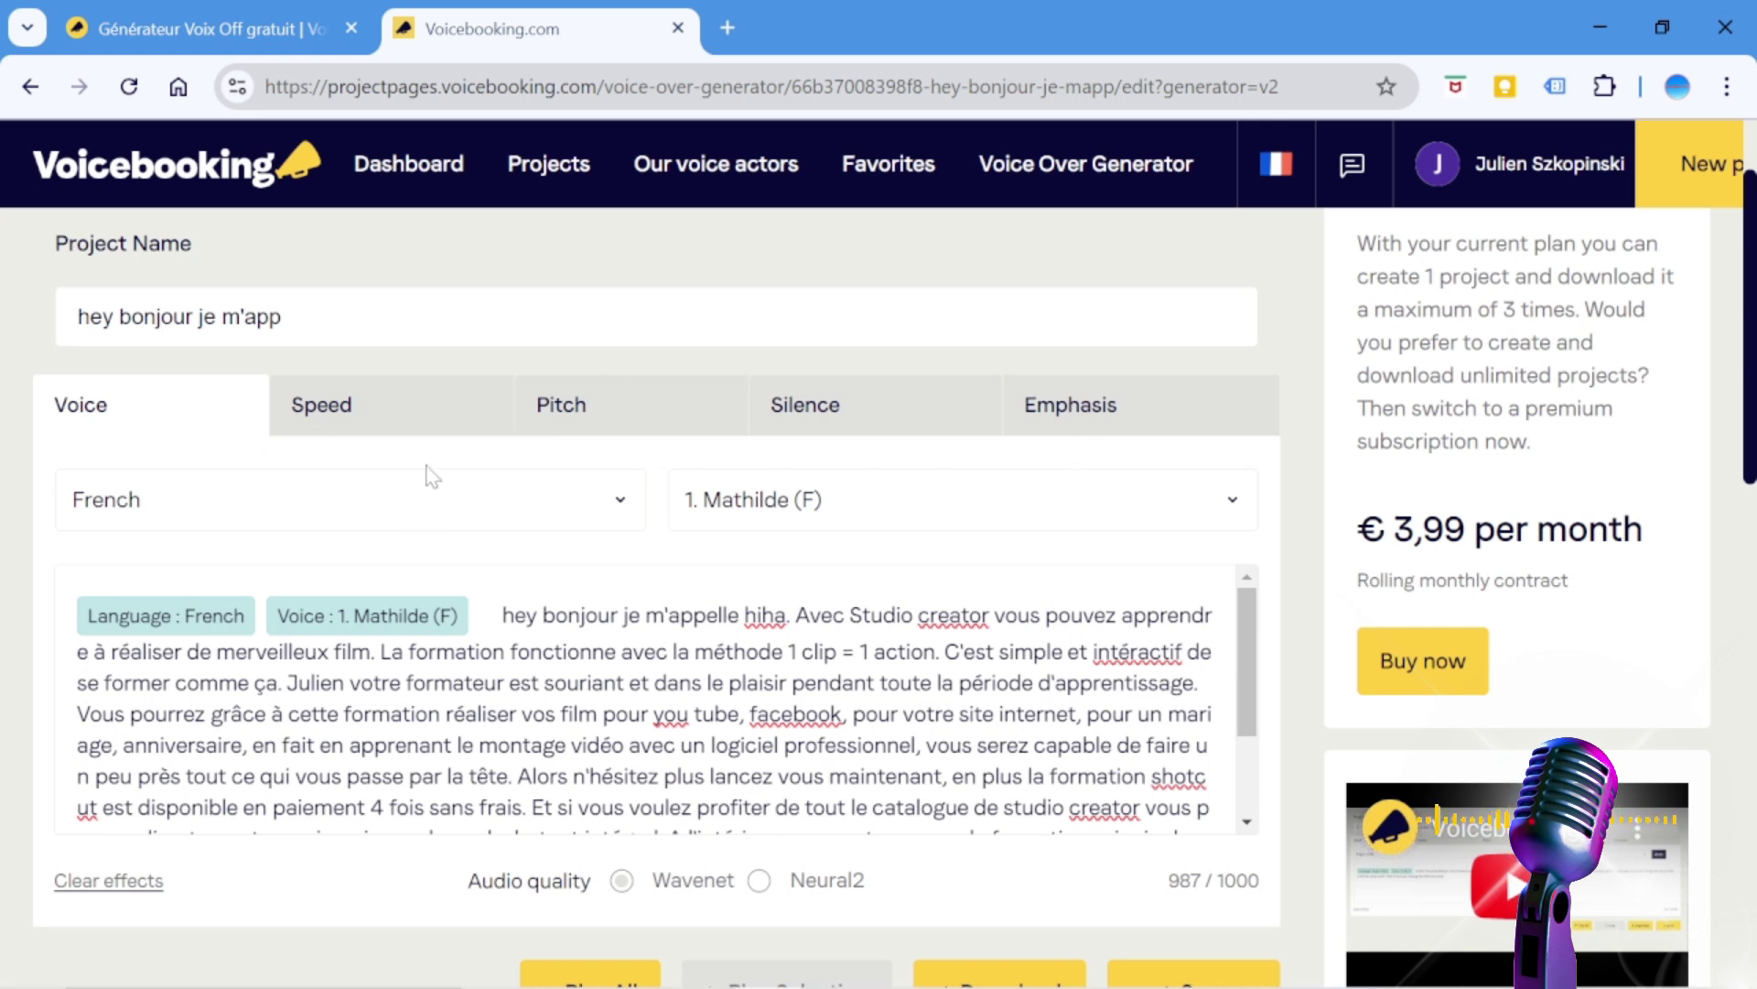
click(361, 427)
click(599, 432)
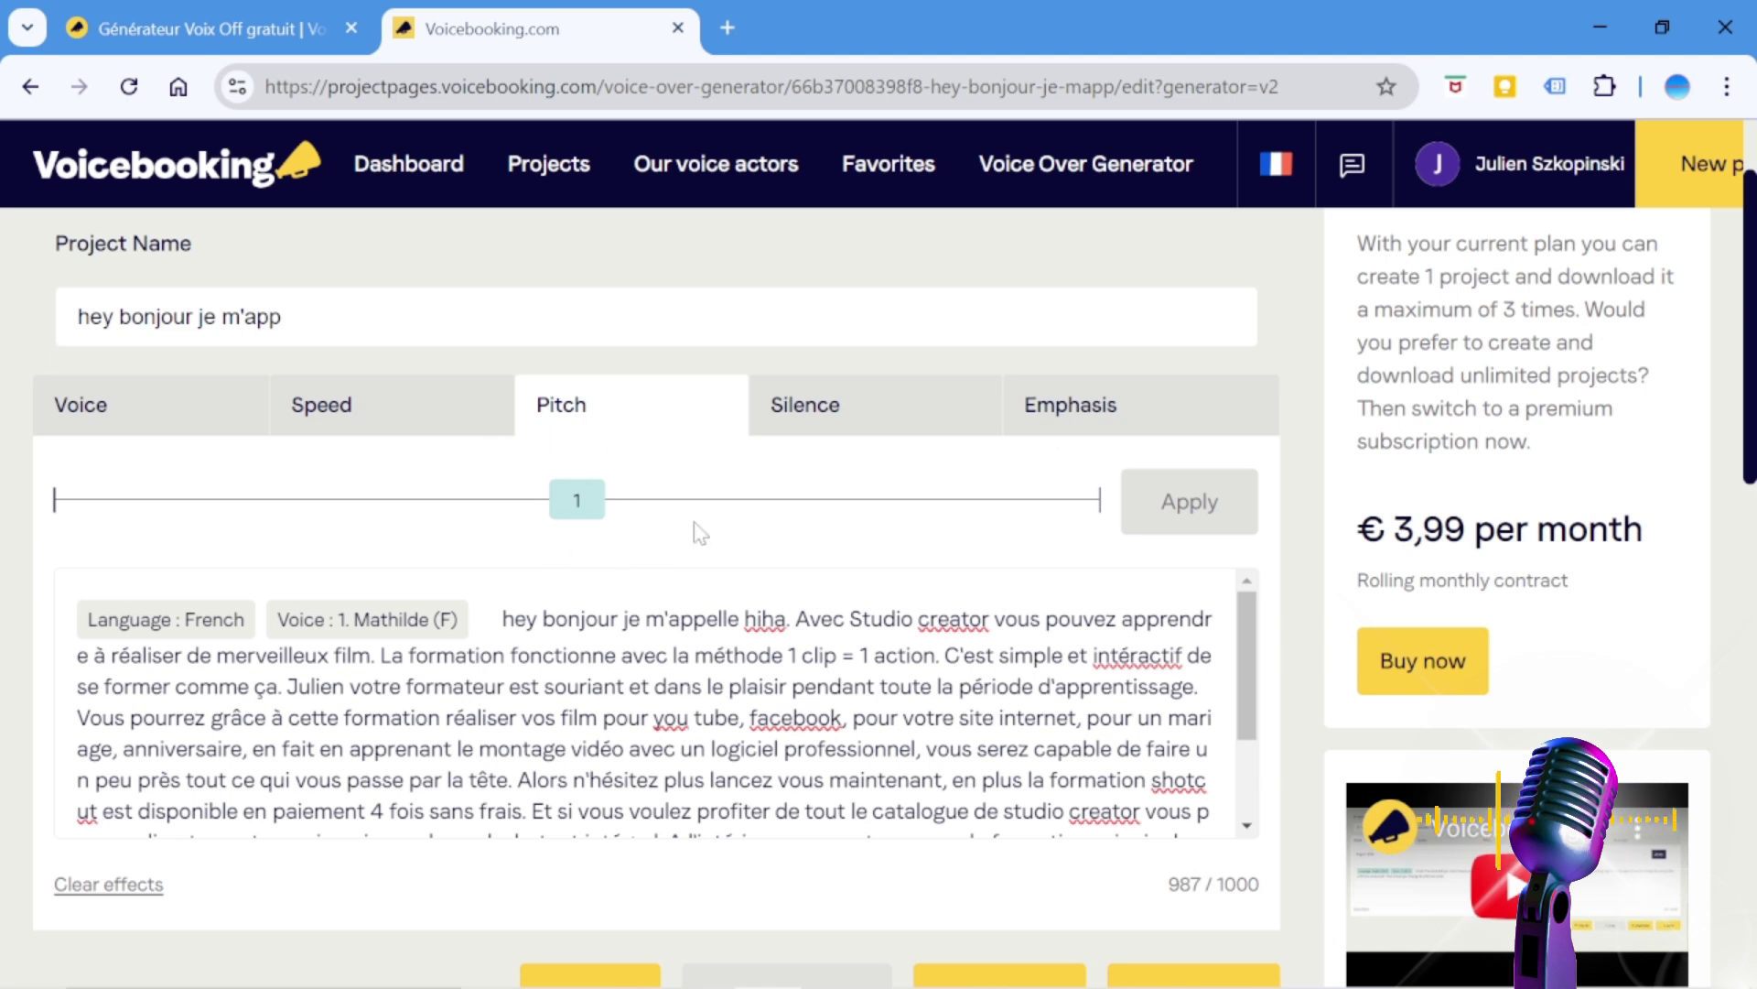
click(864, 427)
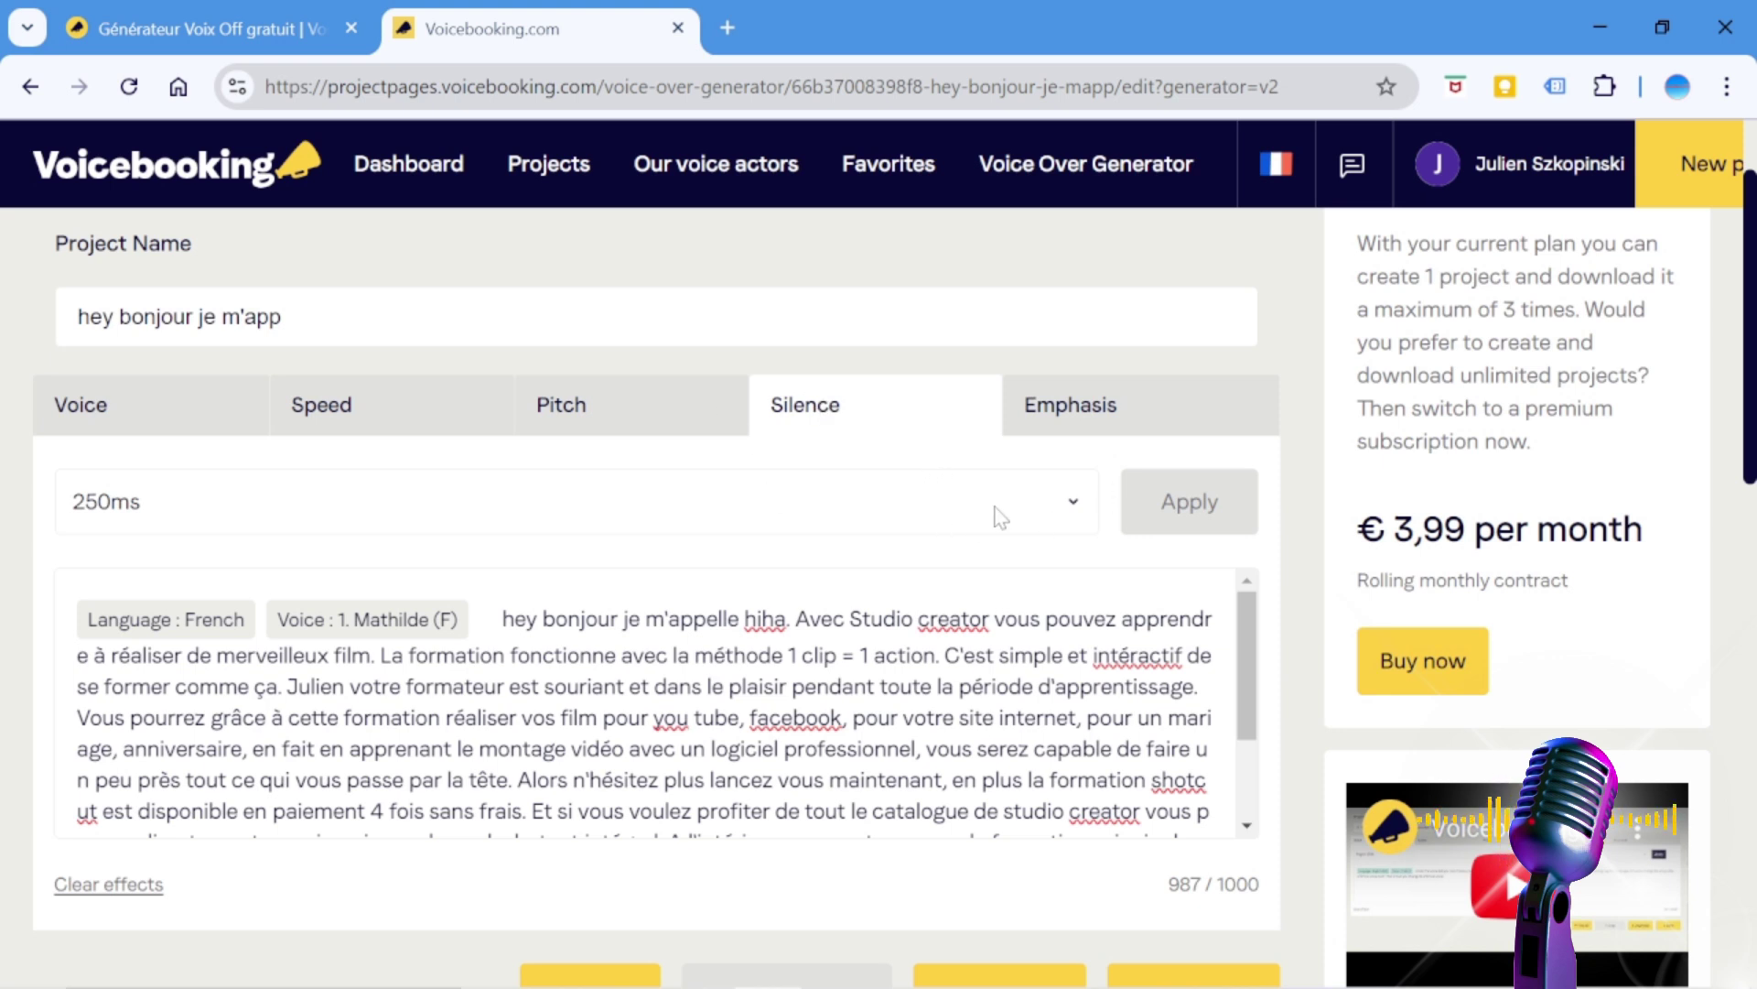
click(1089, 419)
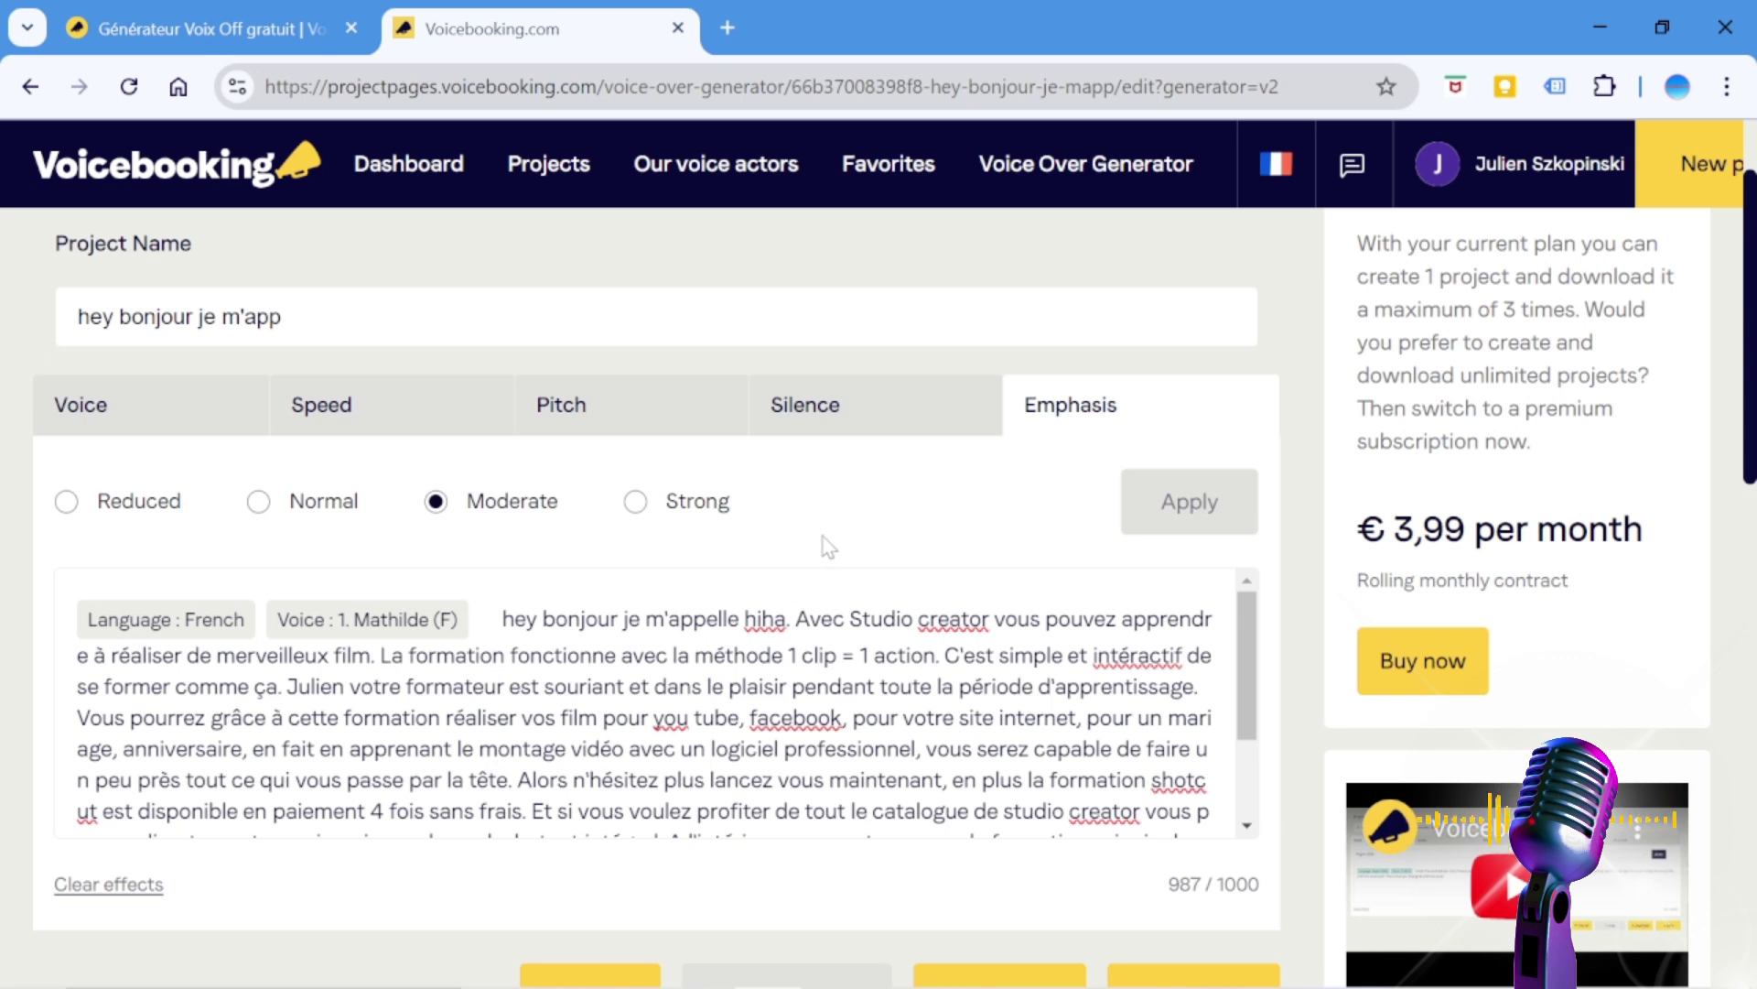
scroll(855, 536, down, 2)
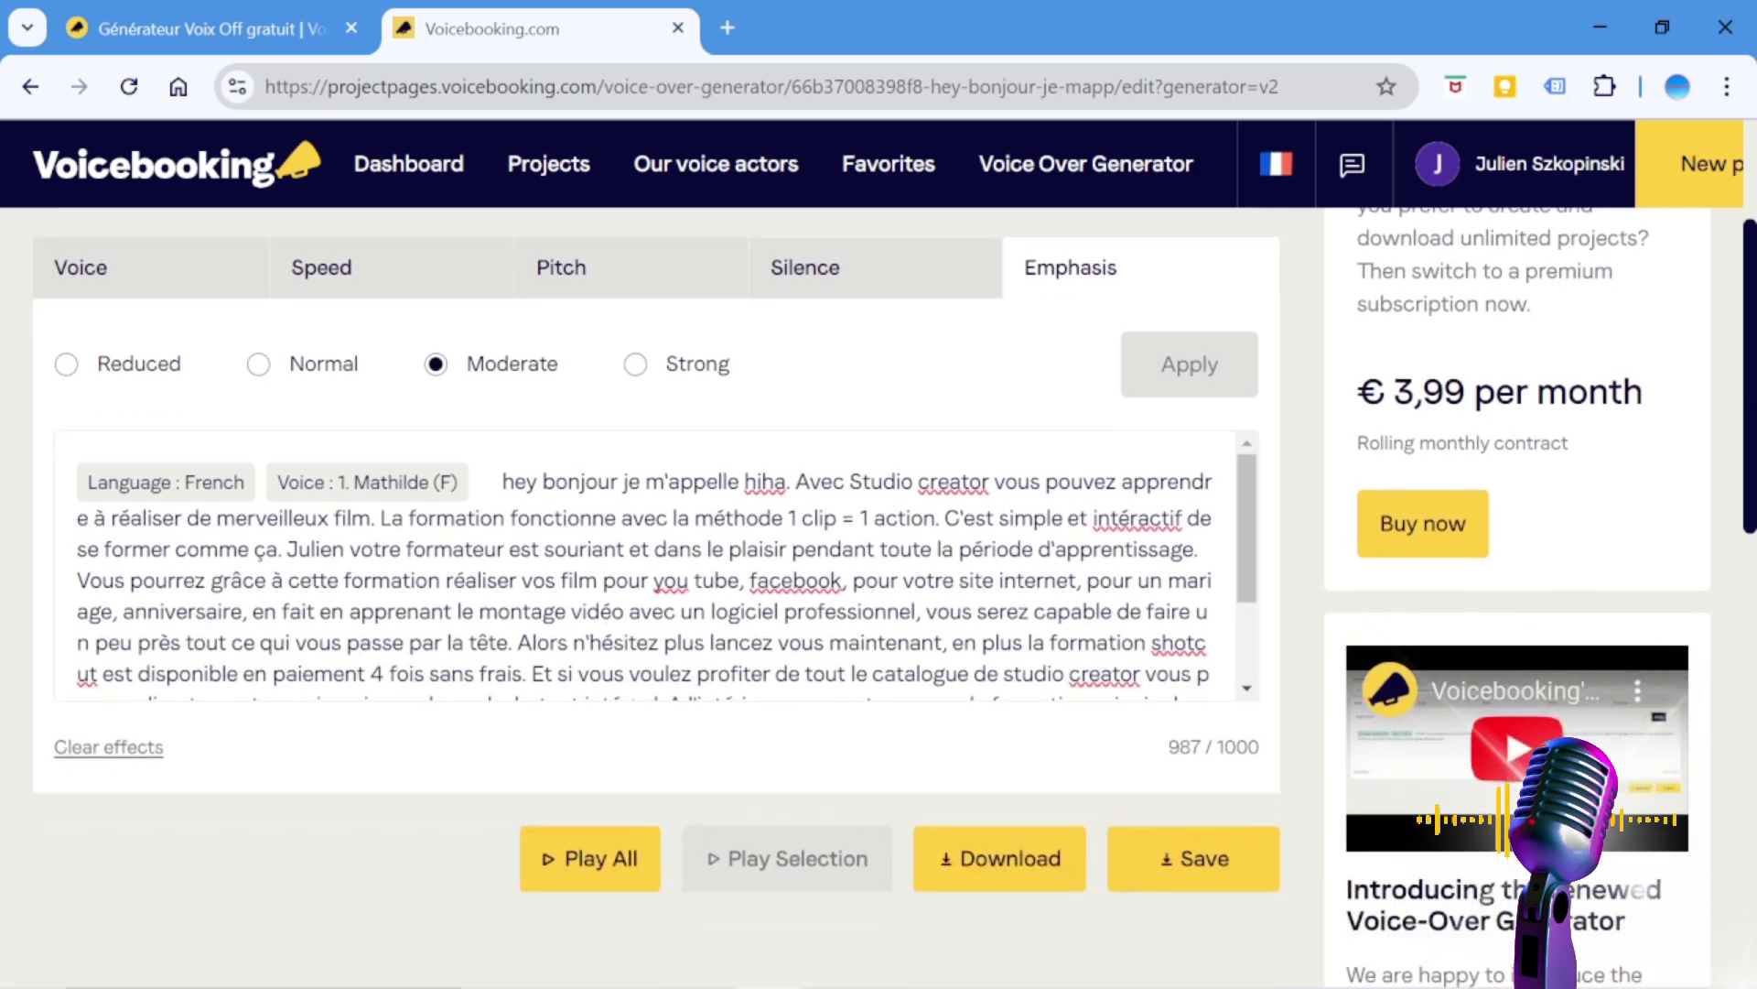
scroll(733, 517, up, 2)
scroll(631, 599, down, 3)
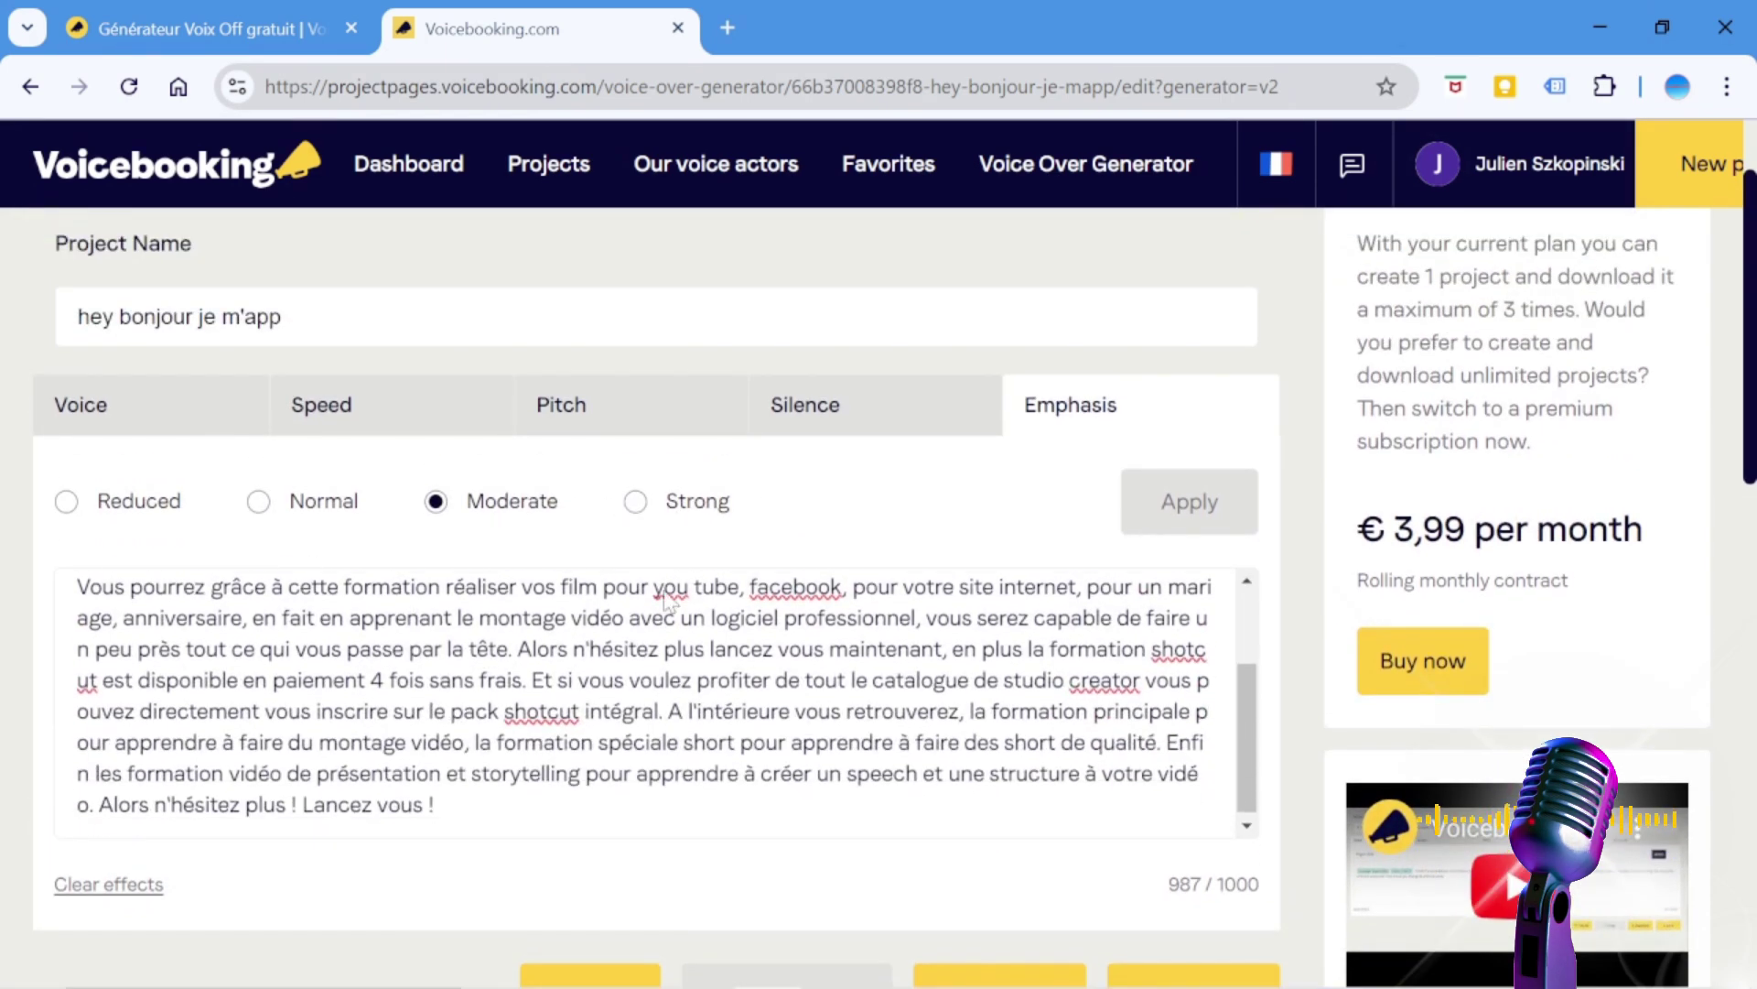
scroll(183, 536, up, 2)
Choose French as the voice-over language and 1. Mathilde (F) as the voice.
click(183, 535)
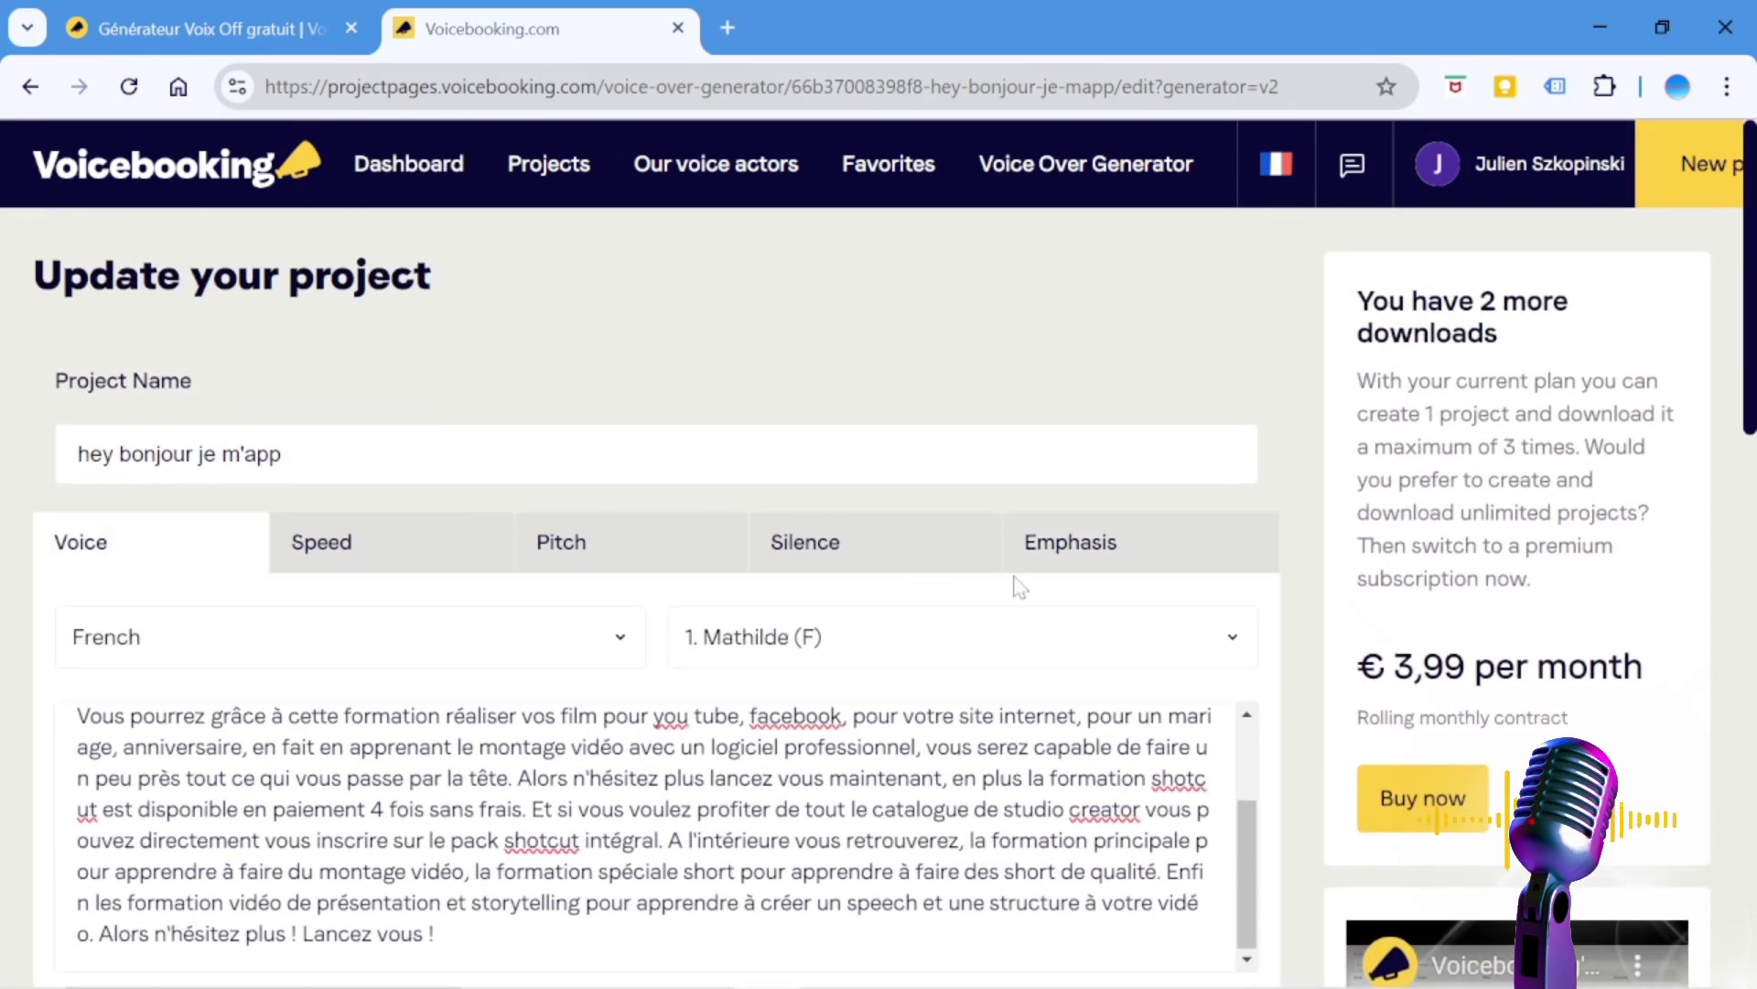
scroll(1013, 580, down, 2)
click(498, 497)
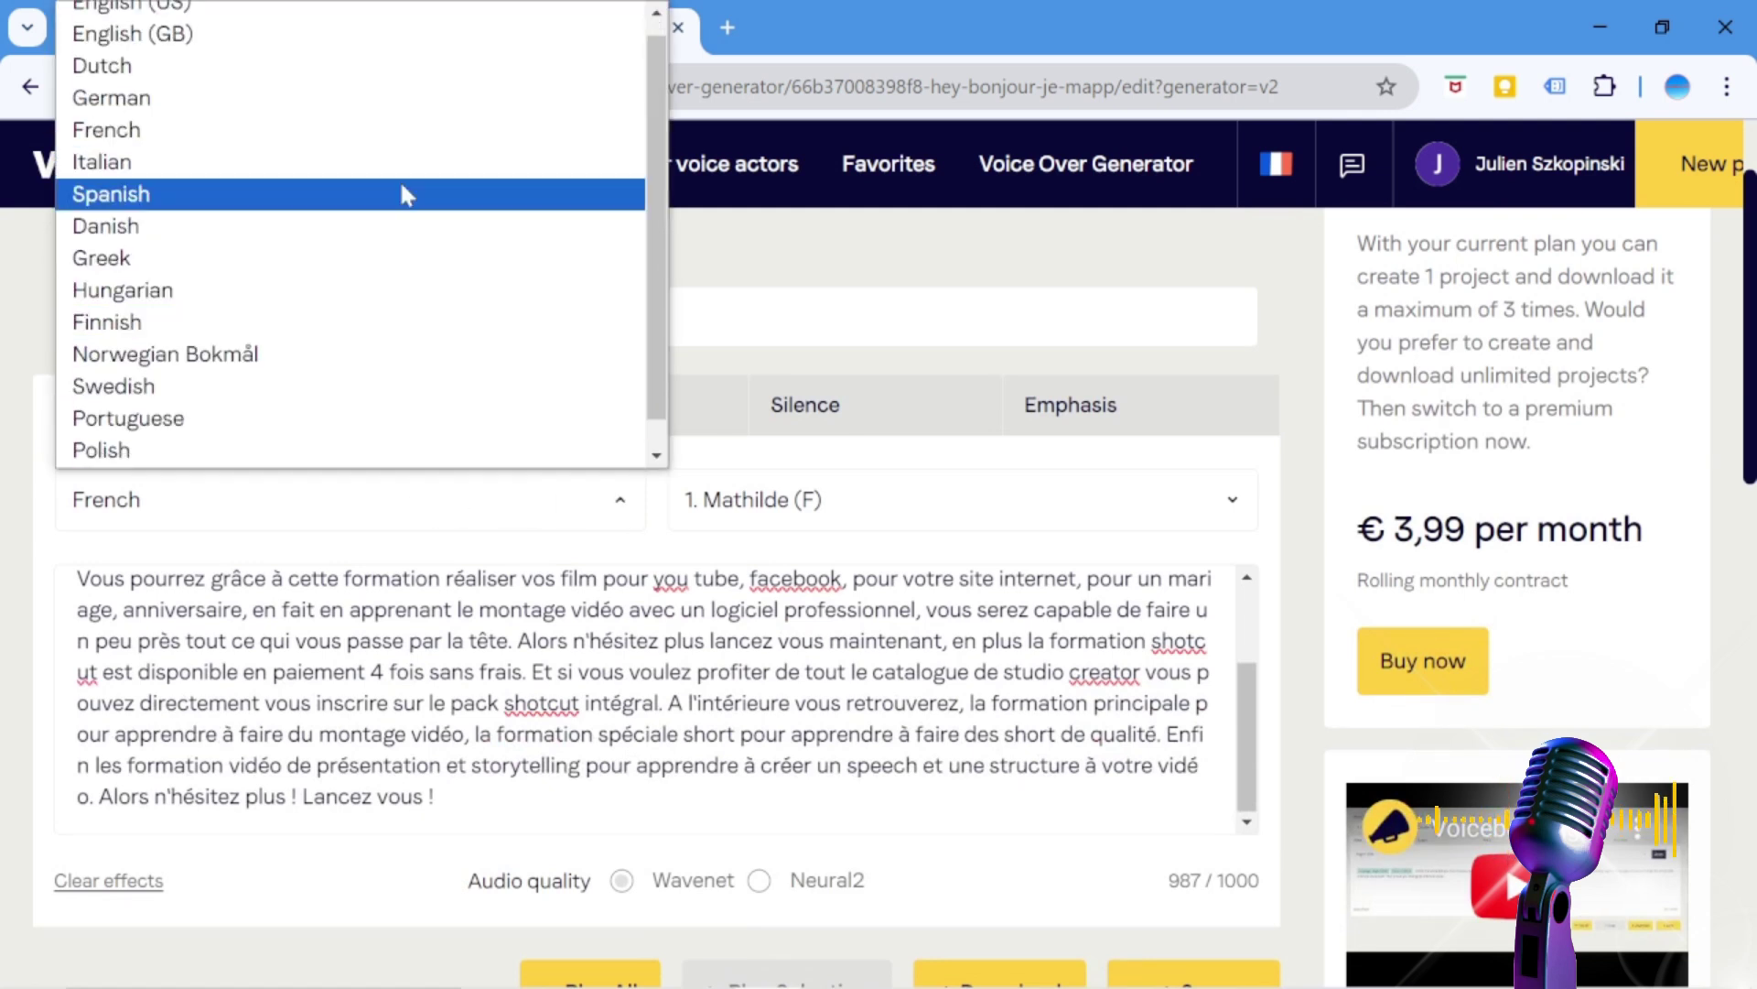
click(364, 133)
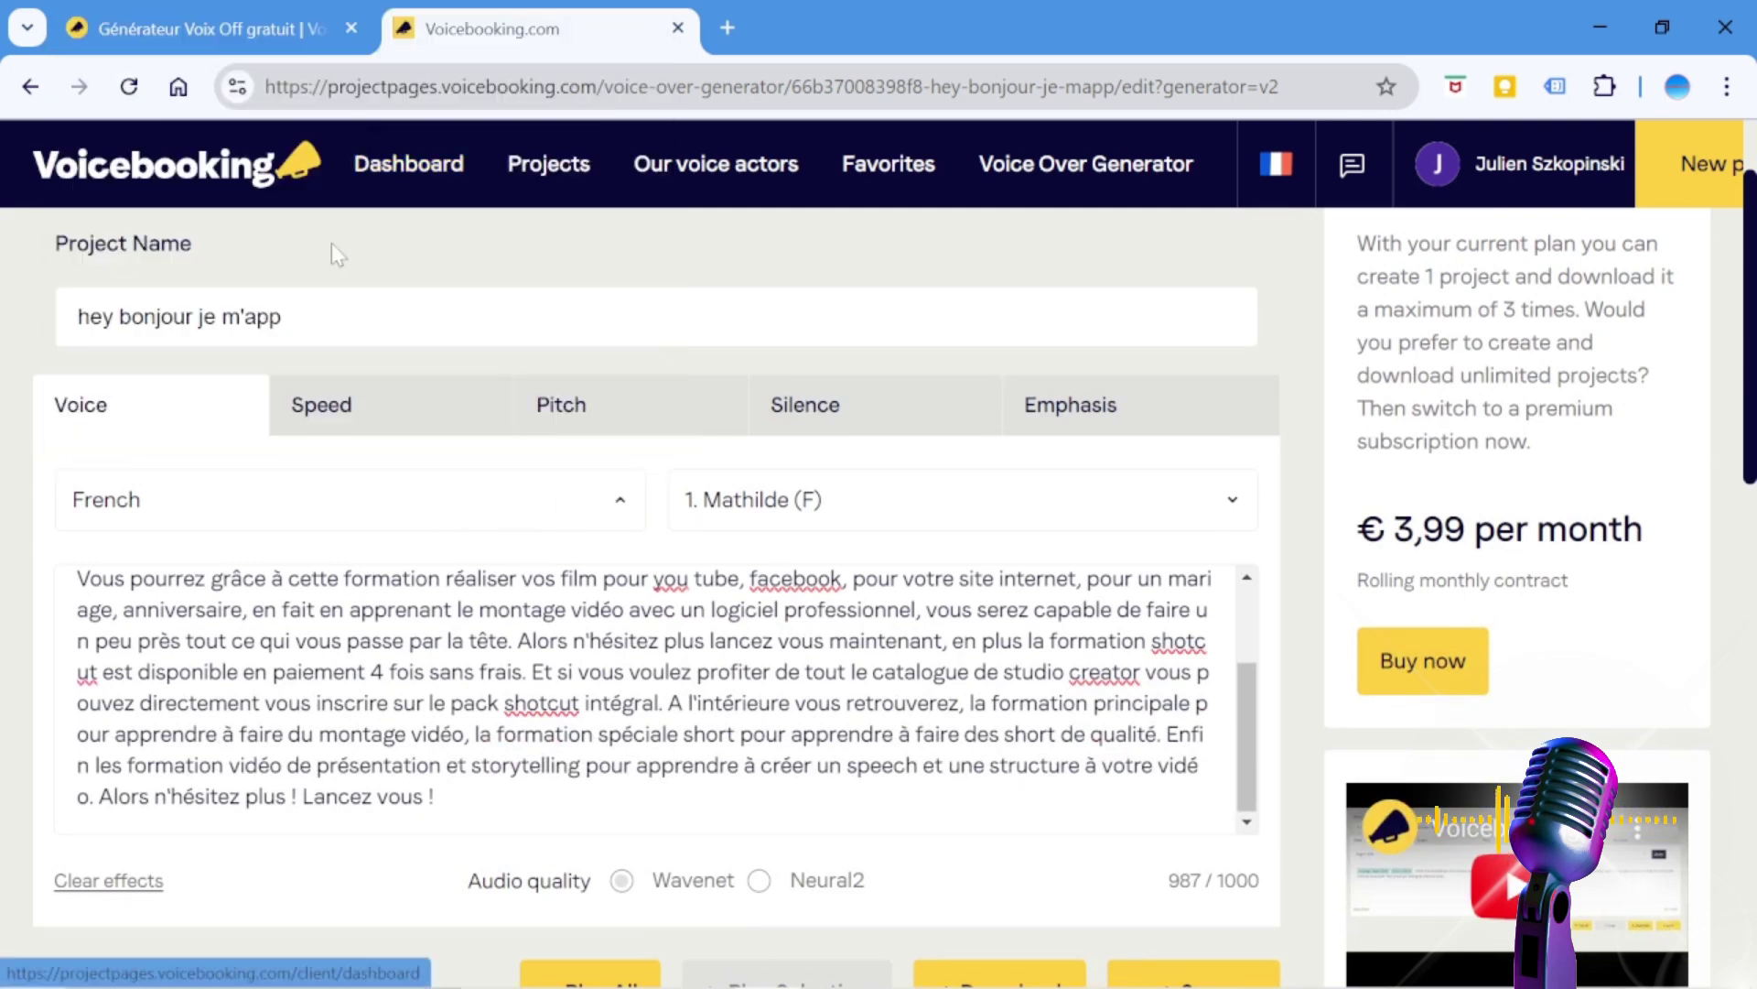
click(959, 510)
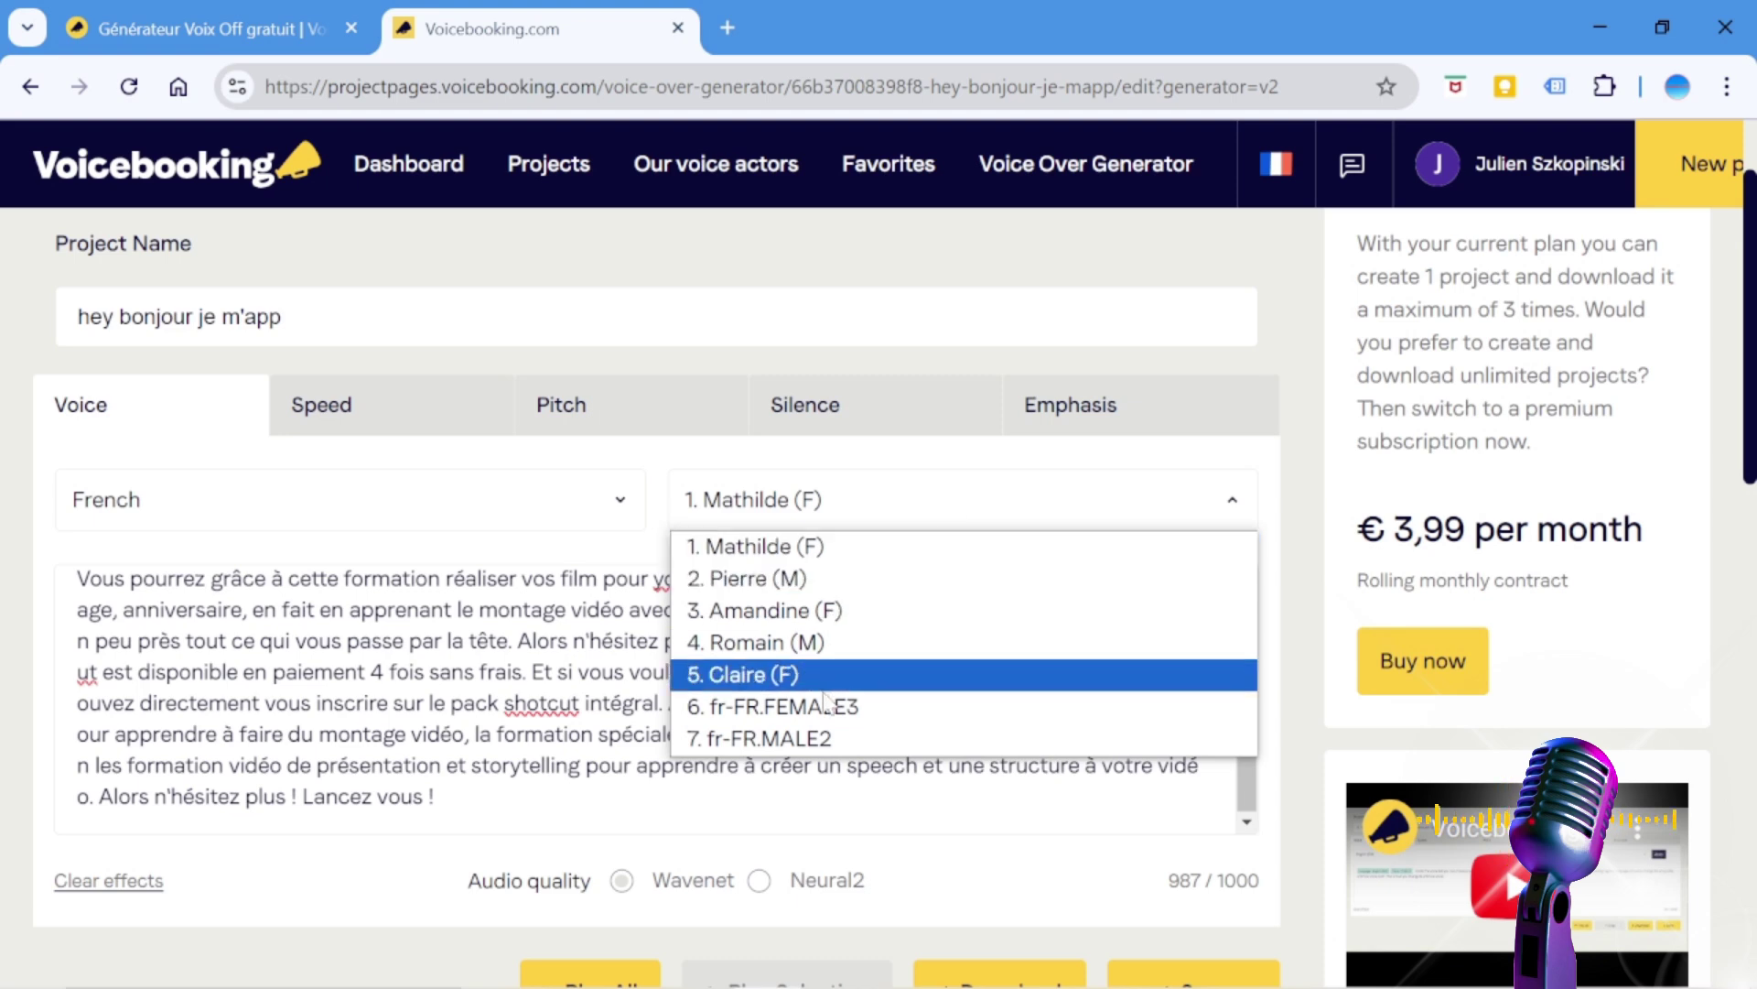
click(832, 505)
Play the whole voice-over to preview it, and stop the playback.
scroll(831, 505, down, 2)
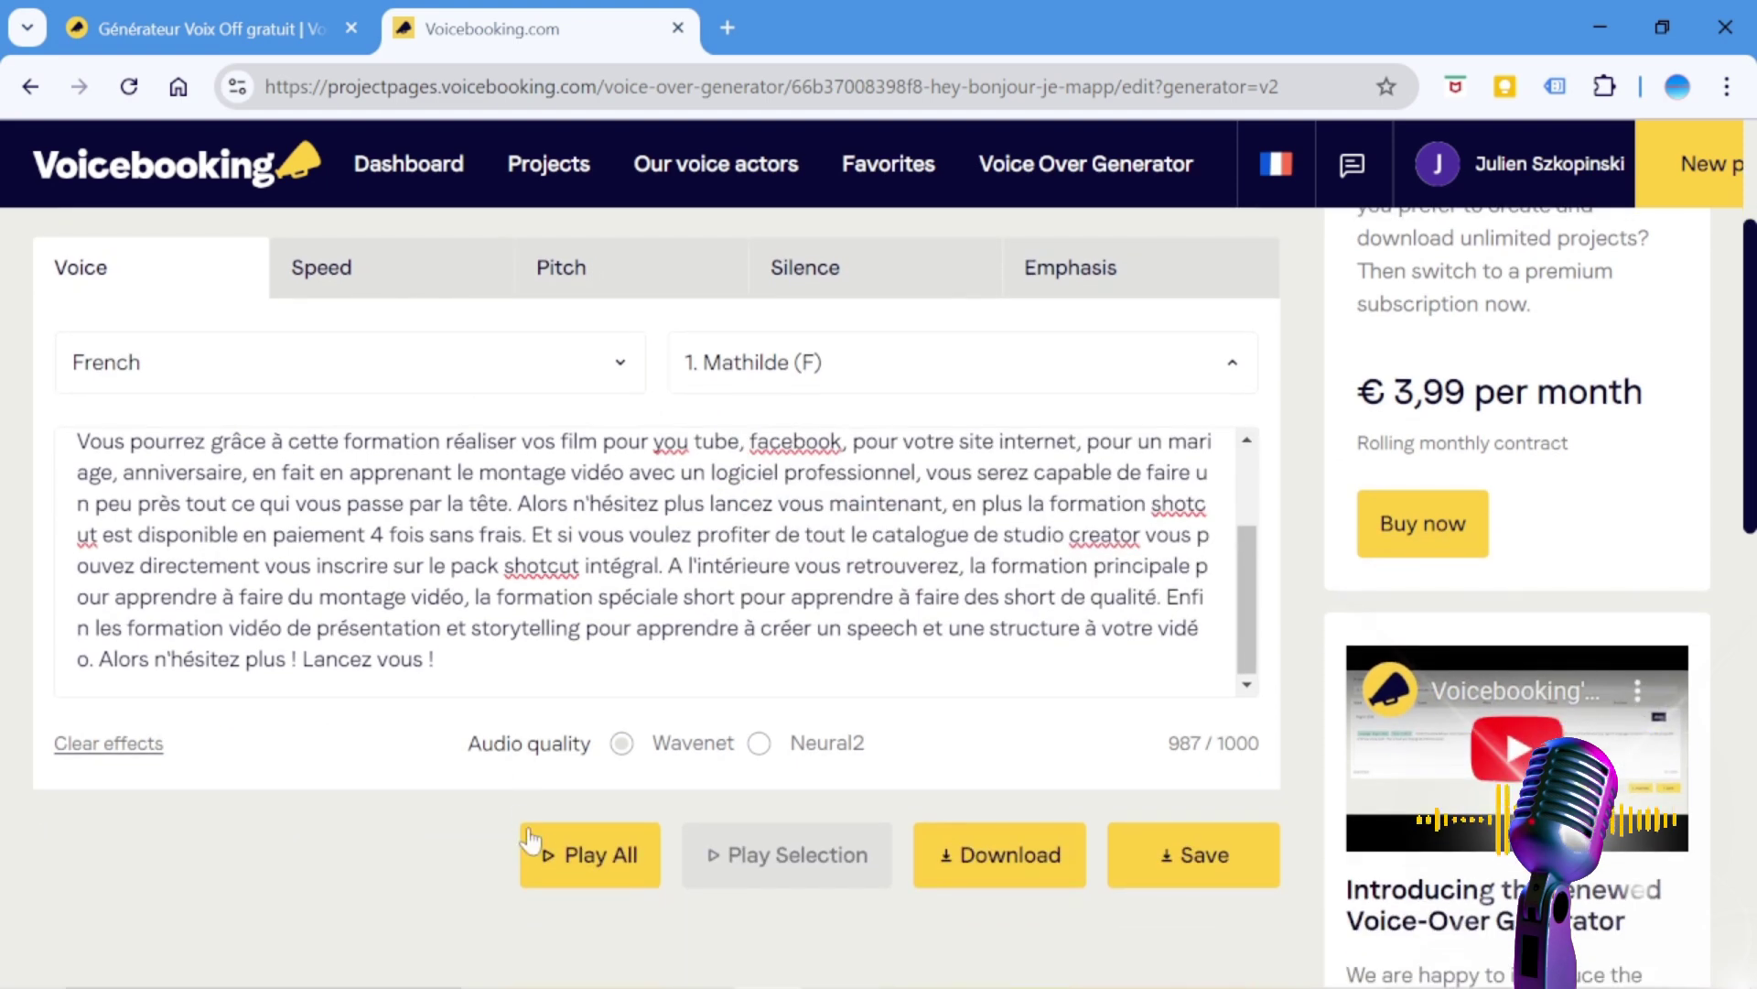
click(578, 857)
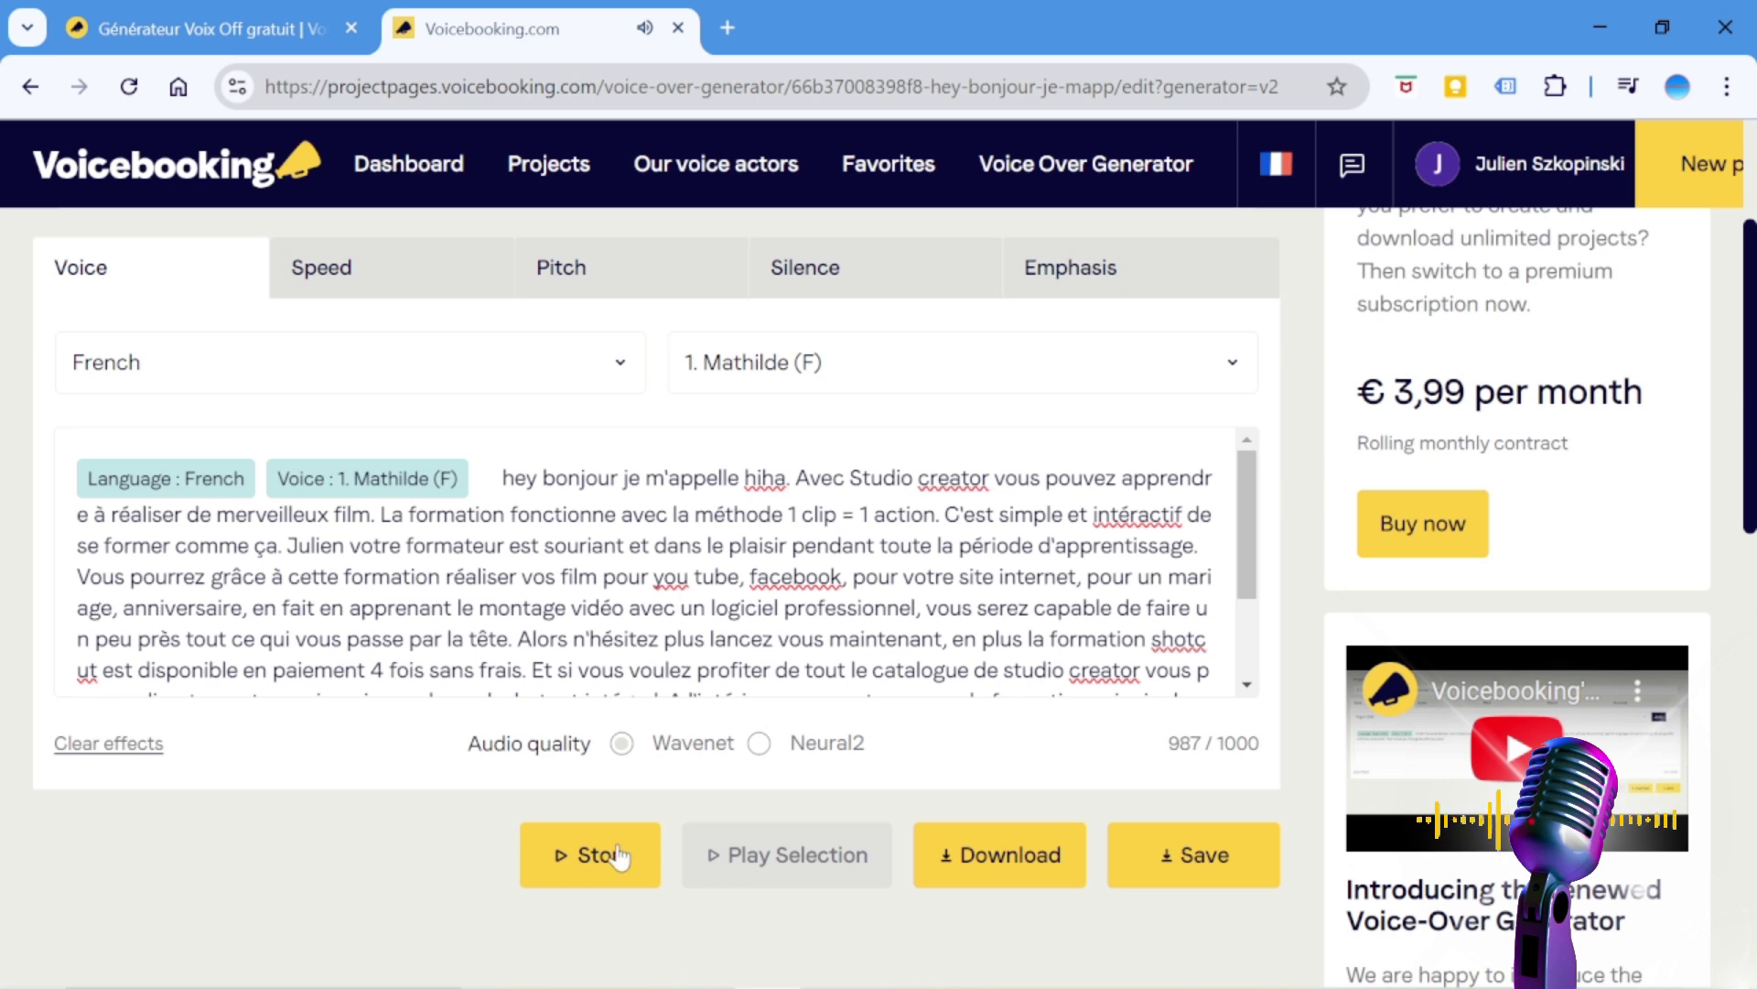
click(611, 851)
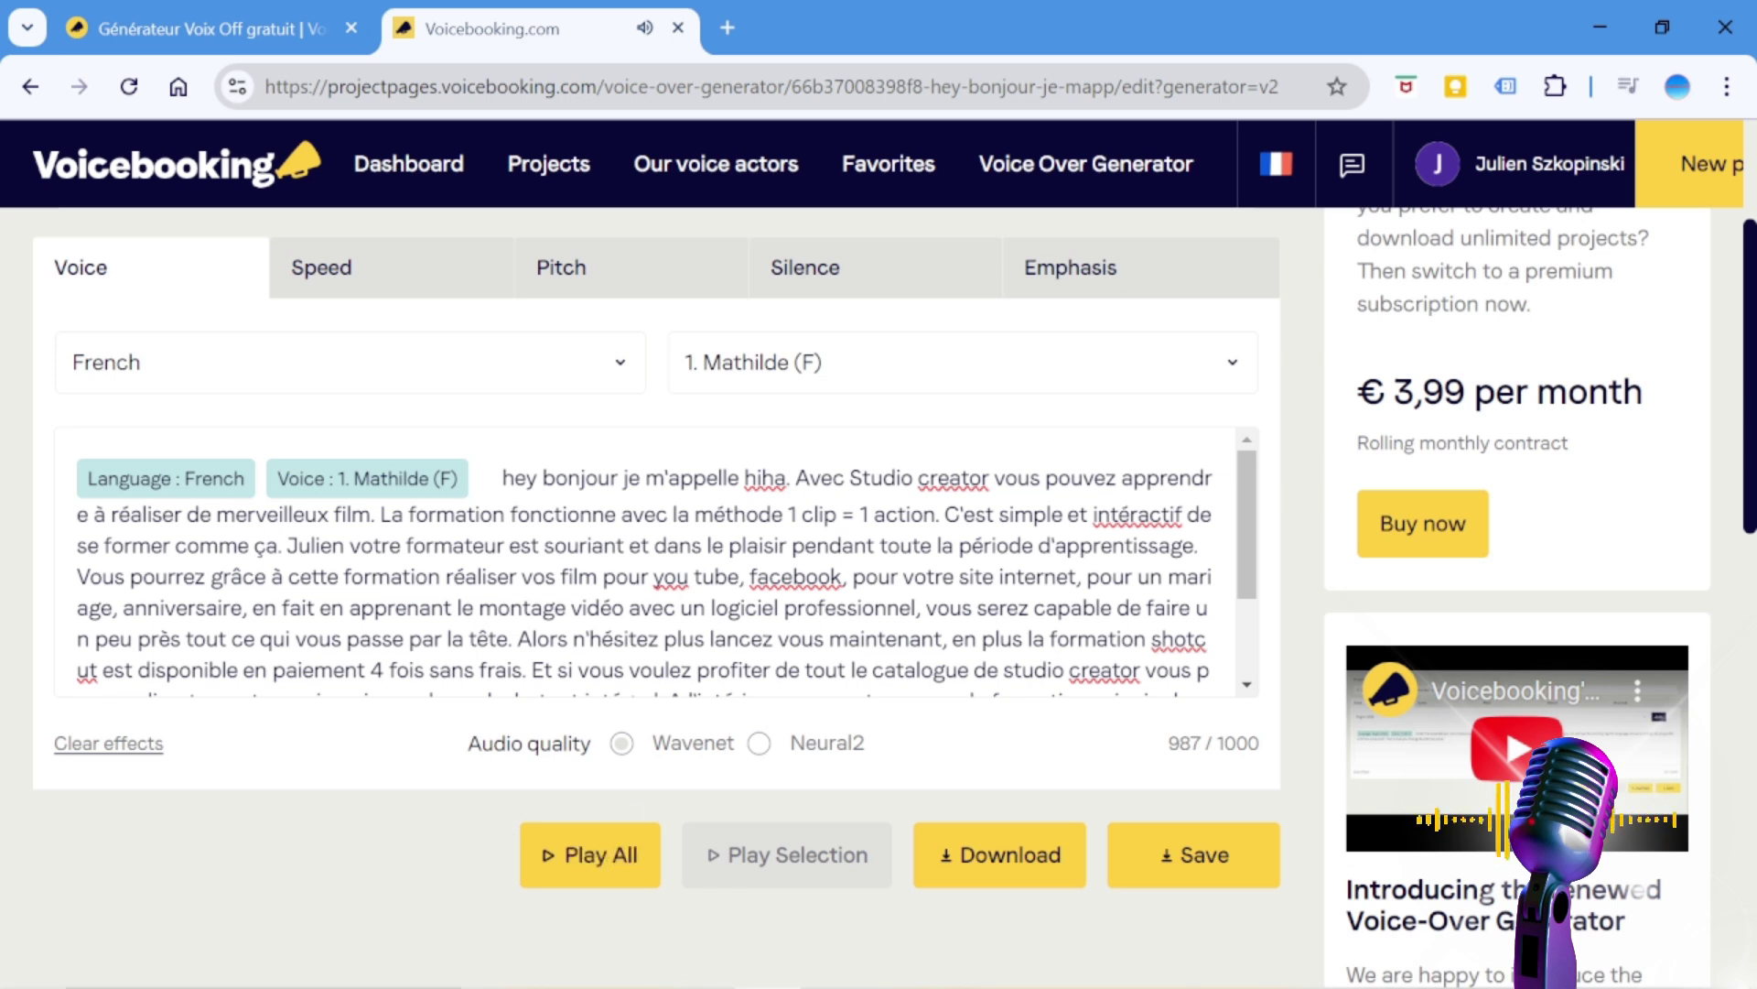